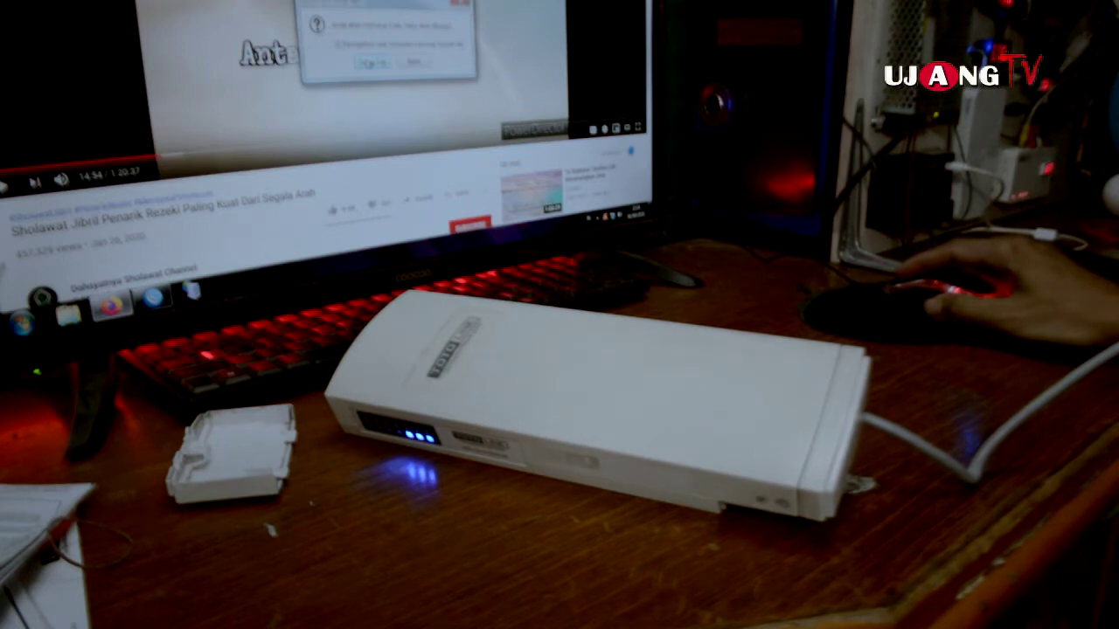
Dismiss the YouTube video window and its dialog to reveal the Windows desktop.
{"action": "left_click", "coordinate": [371, 63]}
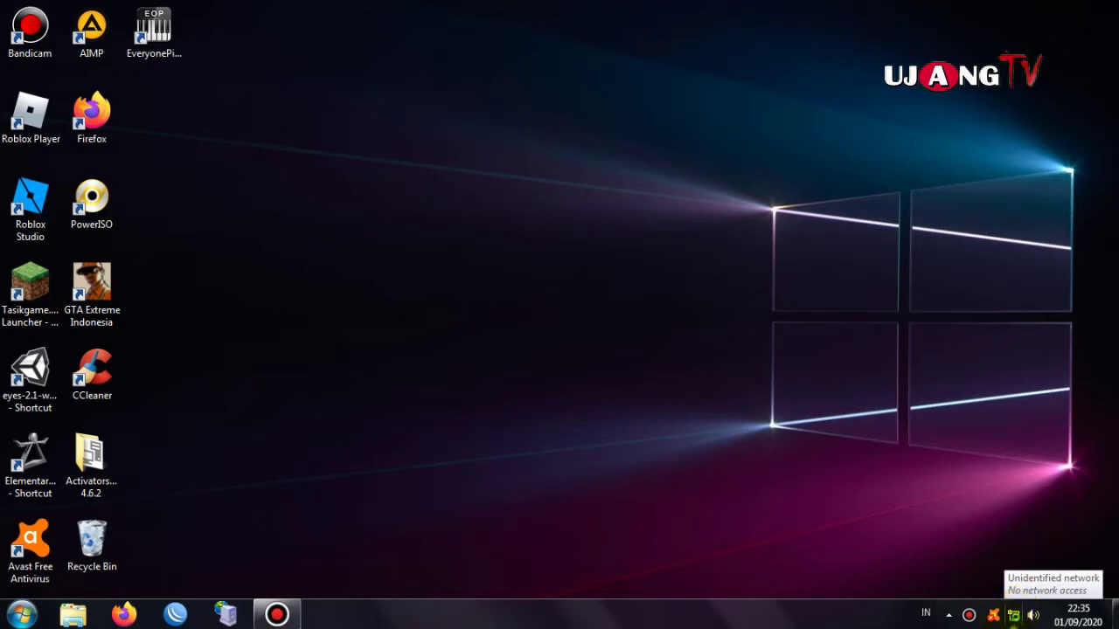
Open Local Area Connection's IPv4 properties from Network and Sharing Center and choose Use the following IP address.
{"action": "right_click", "coordinate": [1013, 616]}
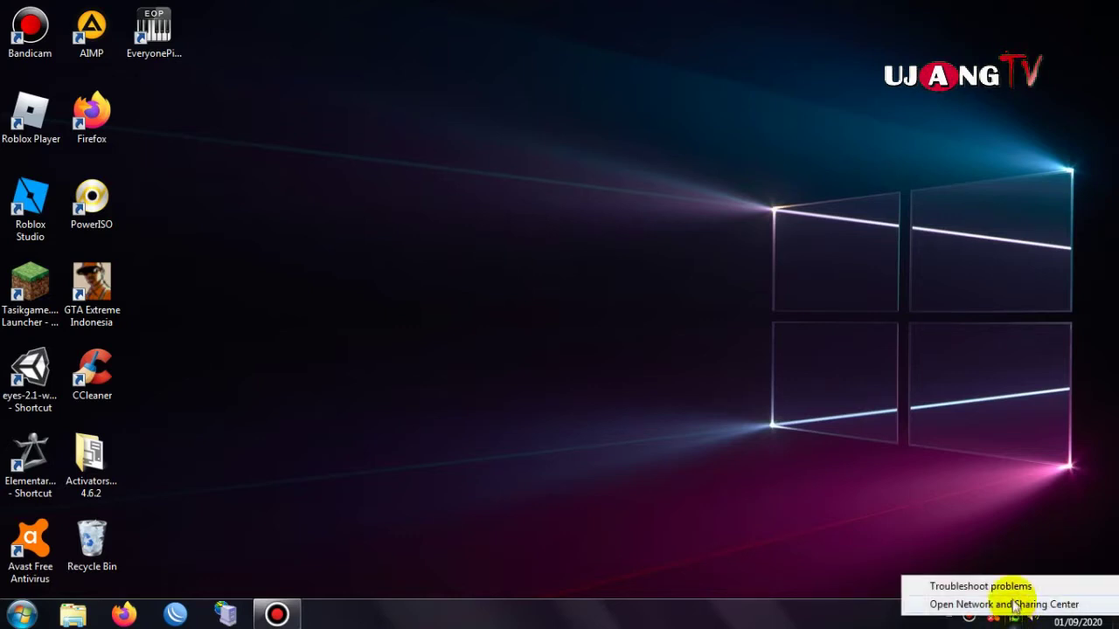
{"action": "left_click", "coordinate": [1013, 605]}
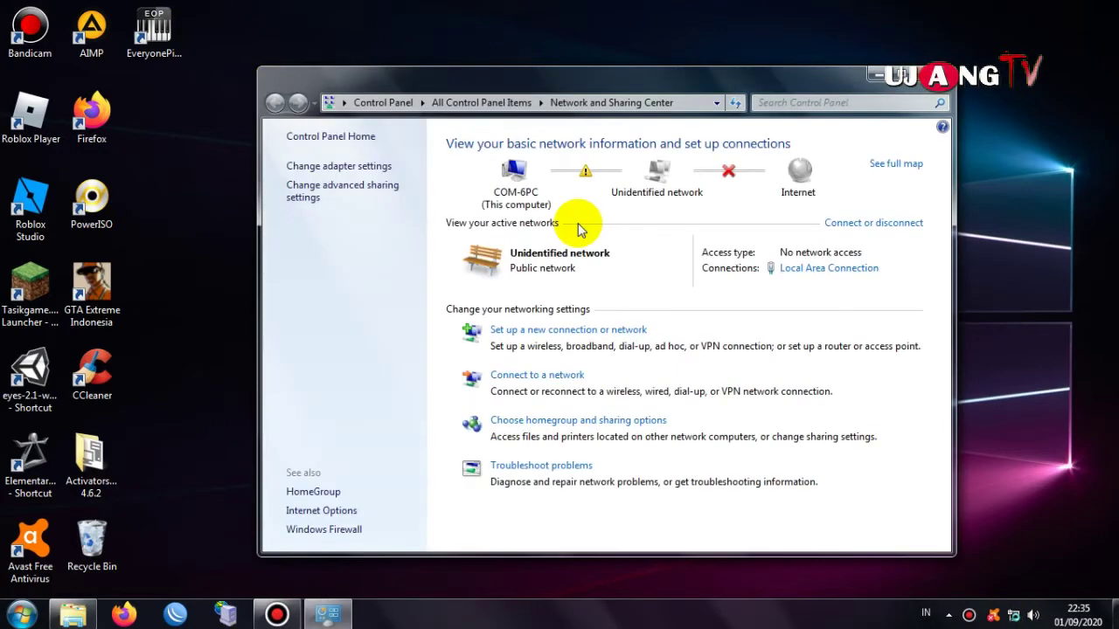
{"action": "left_click", "coordinate": [829, 268]}
{"action": "left_click", "coordinate": [464, 443]}
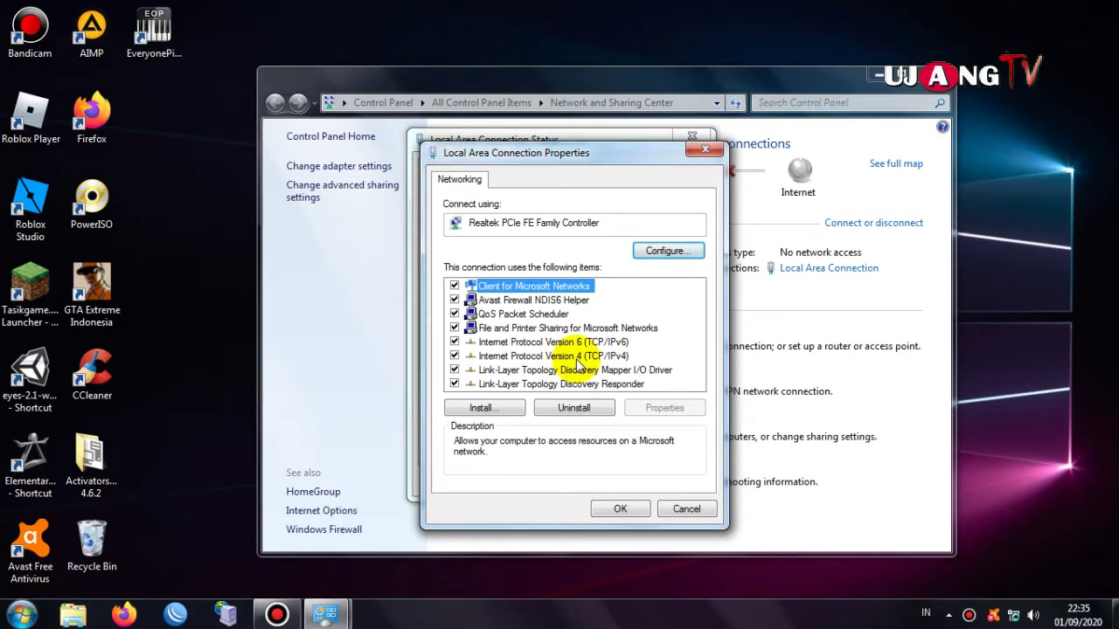
{"action": "double_click", "coordinate": [577, 357]}
{"action": "left_click", "coordinate": [485, 338]}
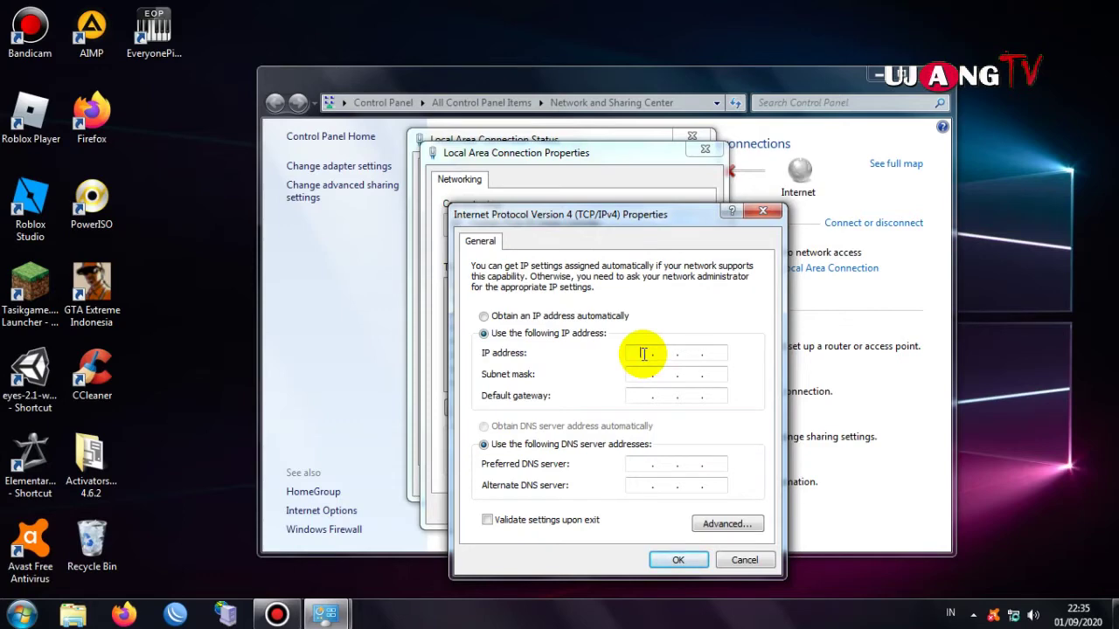
Enter IP 192.168.1.100, mask 255.255.255.0, gateway 192.168.1.1 and confirm both dialogs with OK.
{"action": "left_click", "coordinate": [643, 353]}
{"action": "type", "text": "192 . 168 . 1 . 100"}
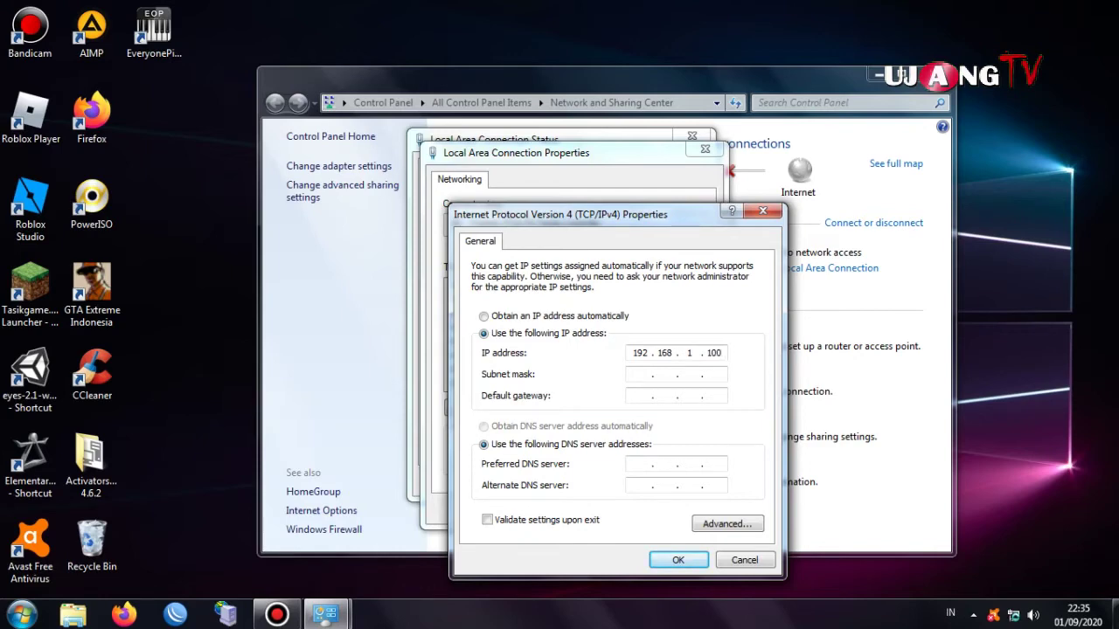
{"action": "key", "text": "Tab"}
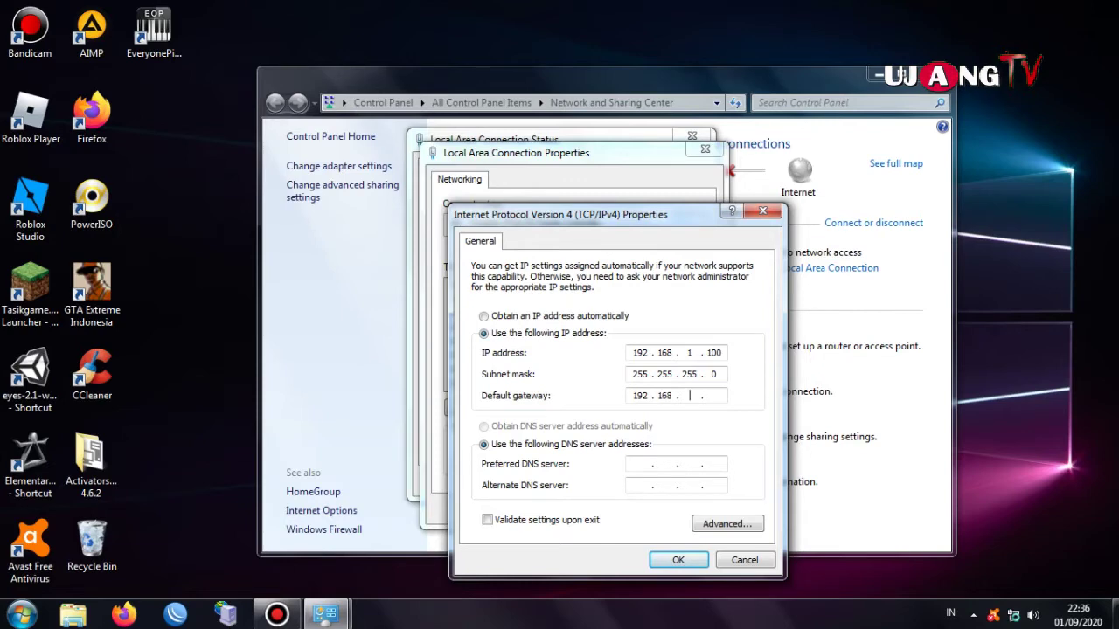
{"action": "left_click", "coordinate": [678, 560]}
{"action": "left_click", "coordinate": [619, 508]}
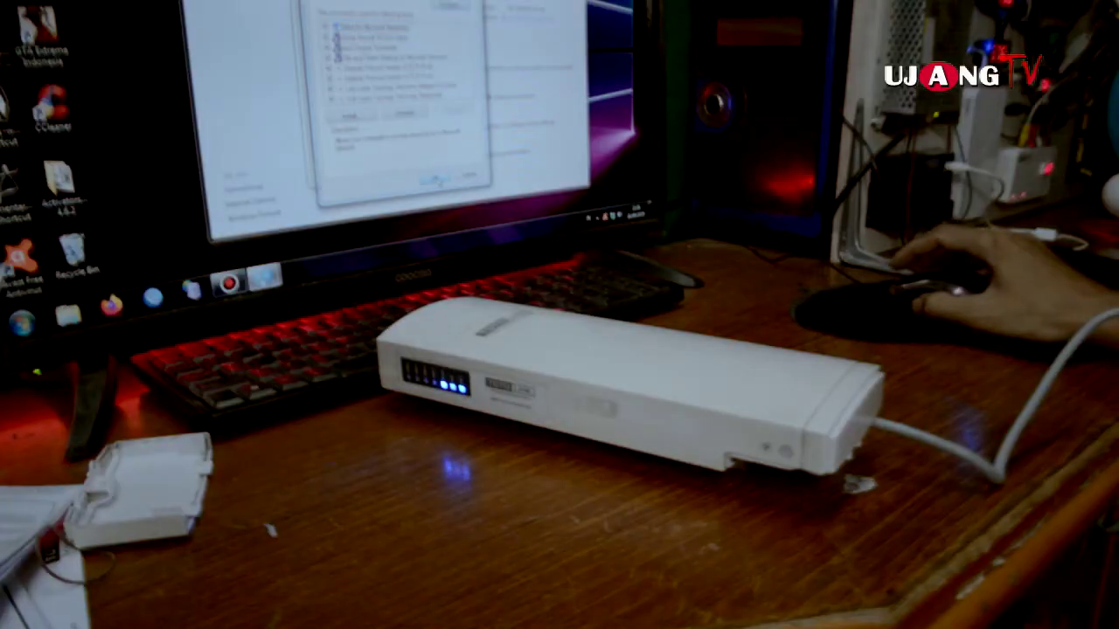
Close the network location, connection status and Sharing Center windows, then start Firefox on a new tab.
{"action": "left_click", "coordinate": [406, 86]}
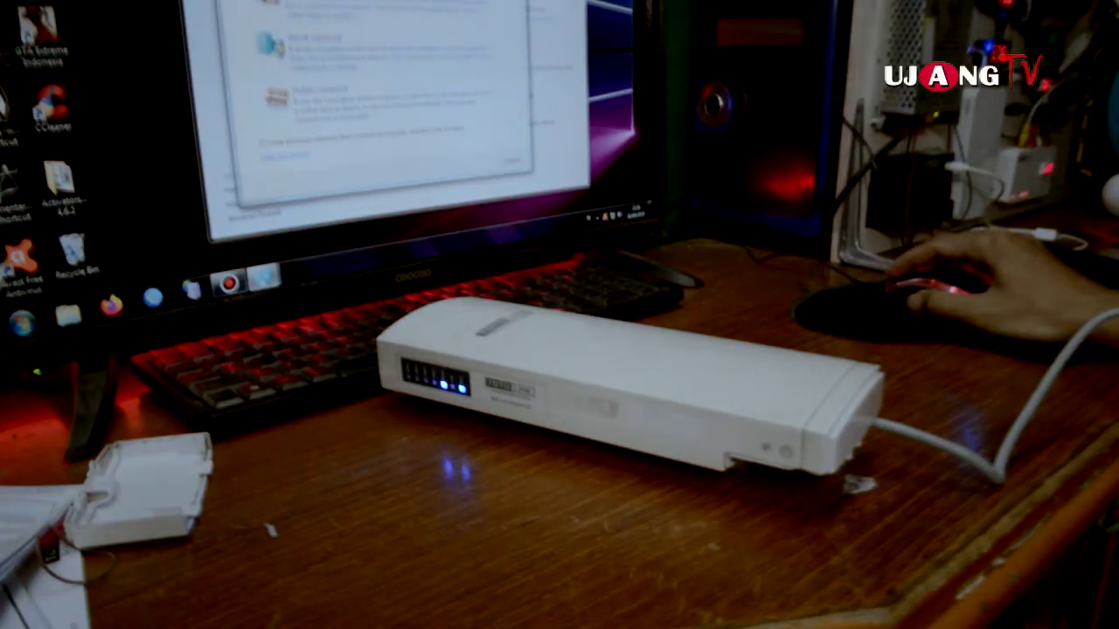
{"action": "left_click", "coordinate": [513, 160]}
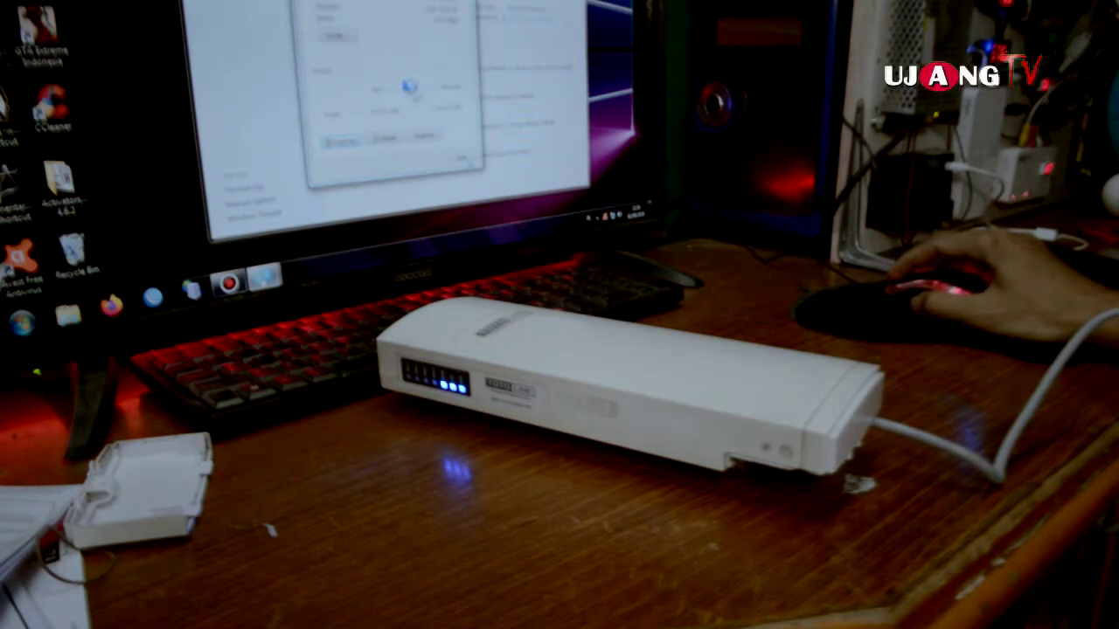
{"action": "left_click", "coordinate": [340, 140]}
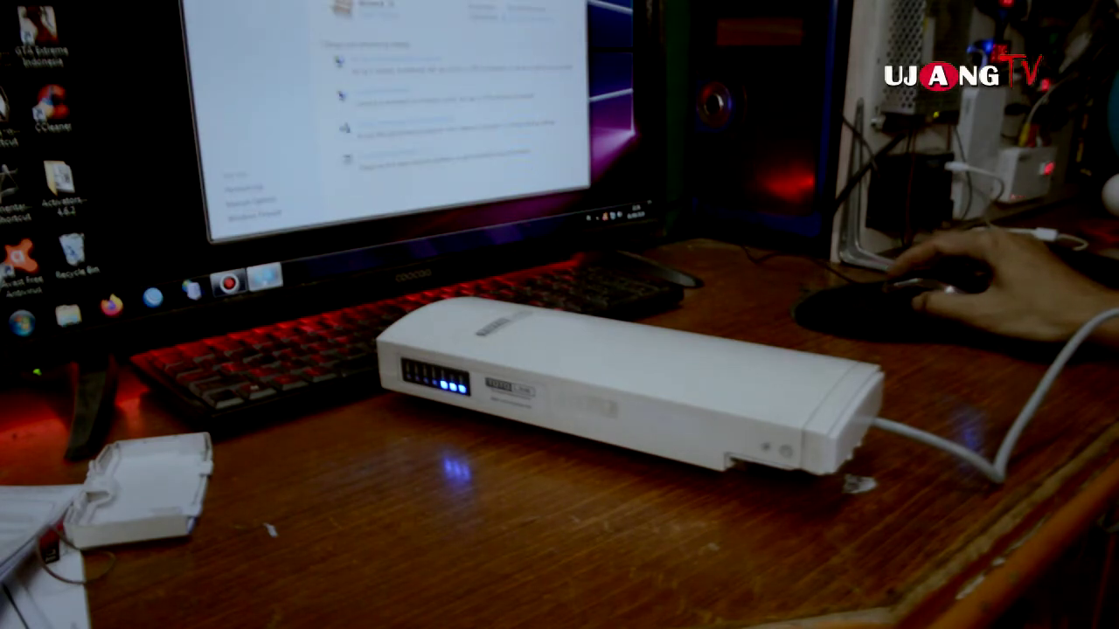
{"action": "left_click", "coordinate": [576, 5]}
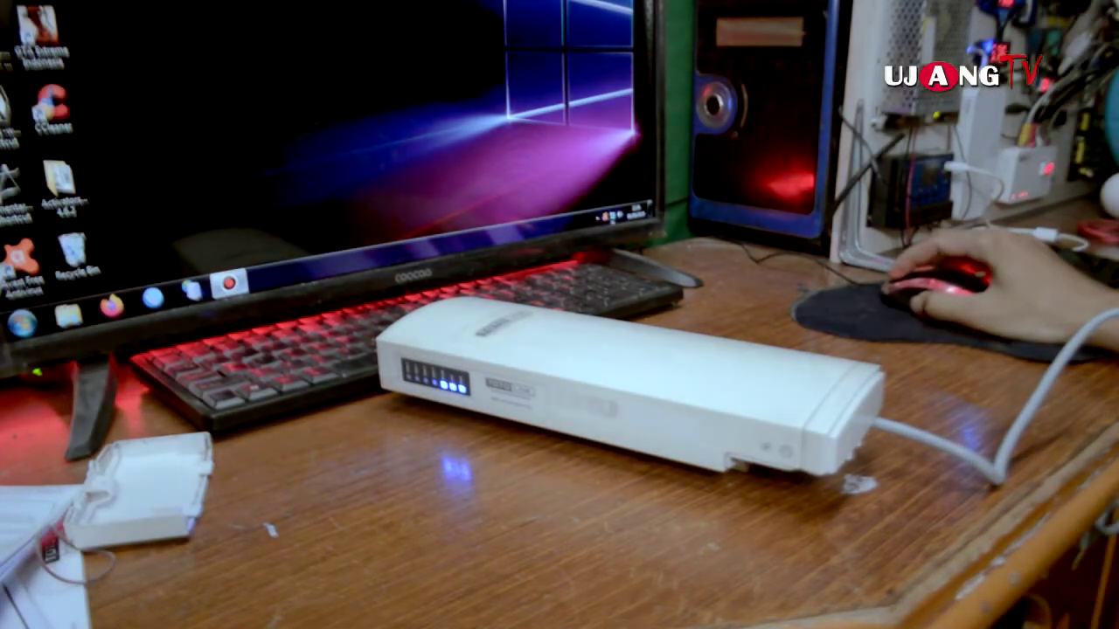
{"action": "left_click", "coordinate": [109, 302]}
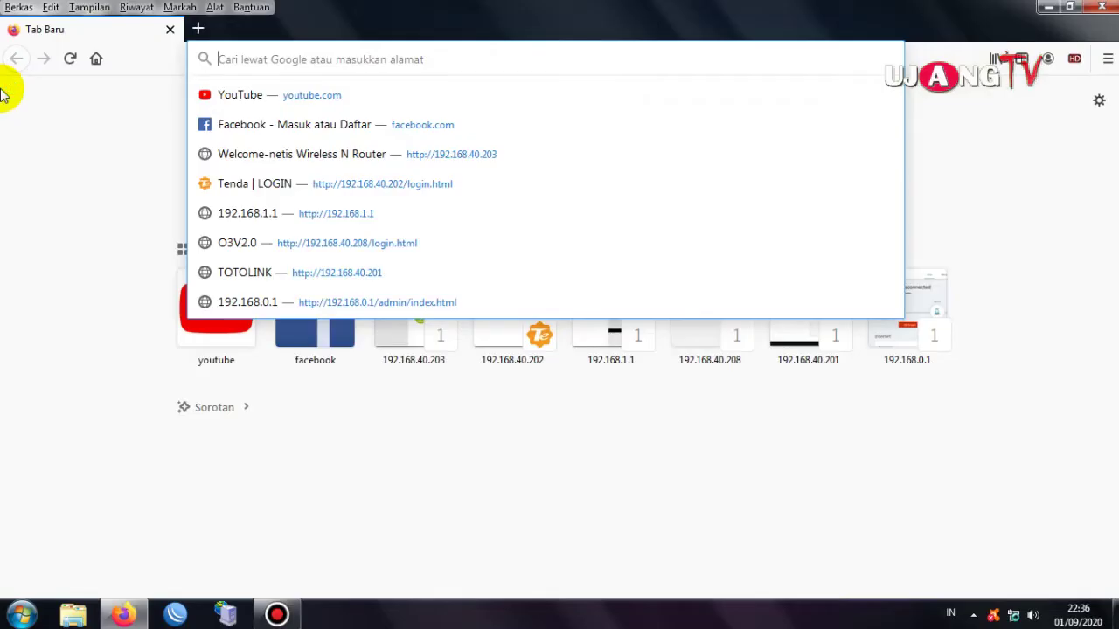
{"action": "left_click", "coordinate": [111, 230]}
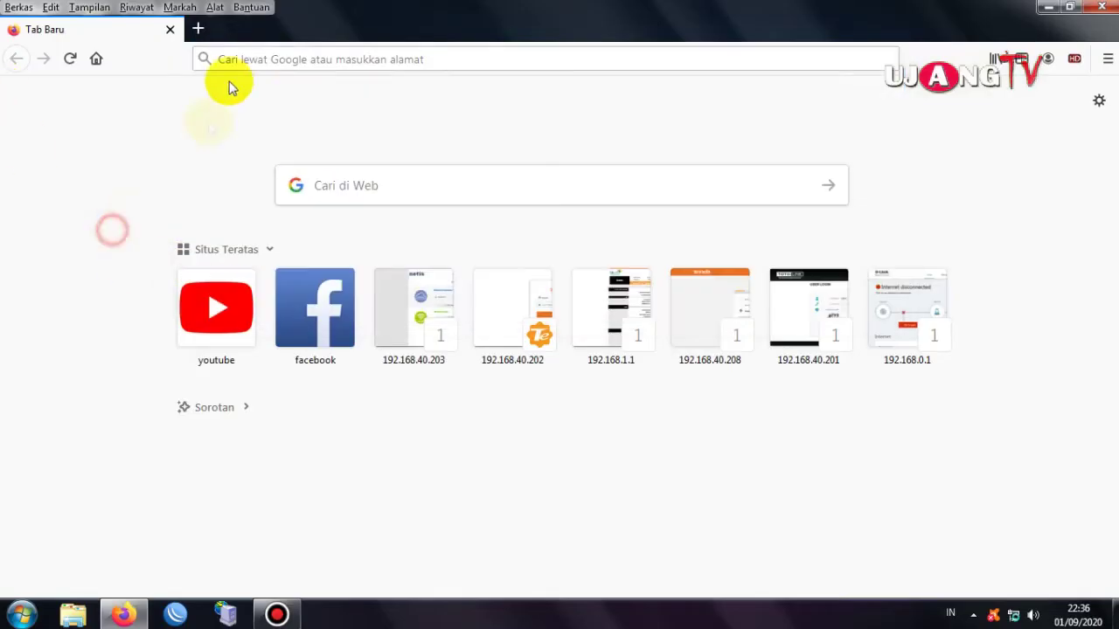
Load 192.168.1.1 in Firefox and sign in with user name admin and the admin password.
{"action": "left_click", "coordinate": [274, 59]}
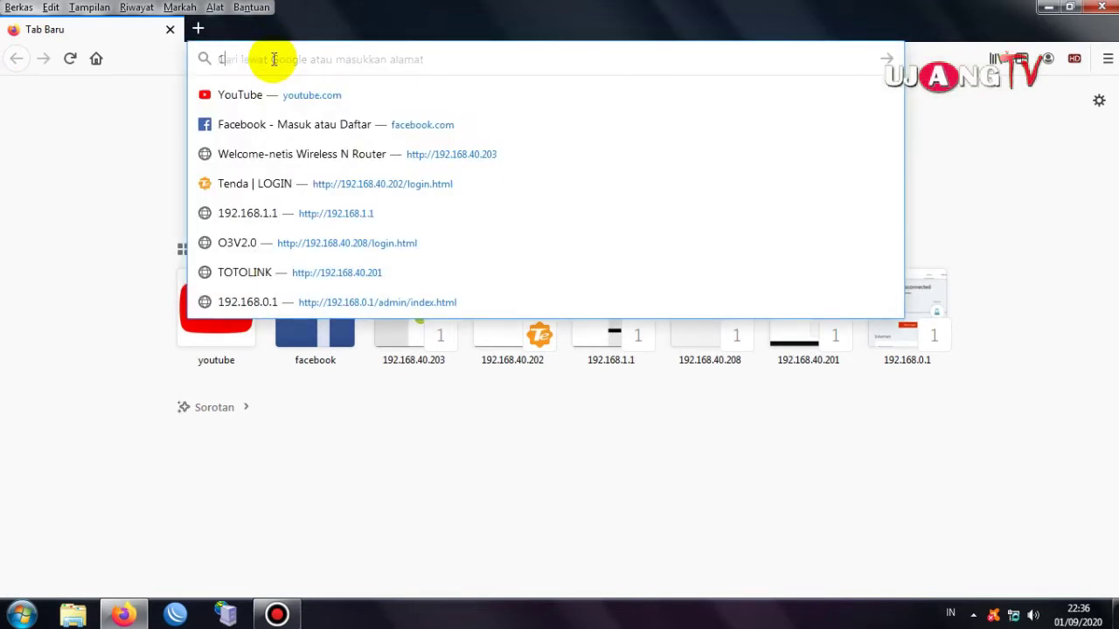
{"action": "type", "text": "192.1"}
{"action": "type", "text": "68.1.1"}
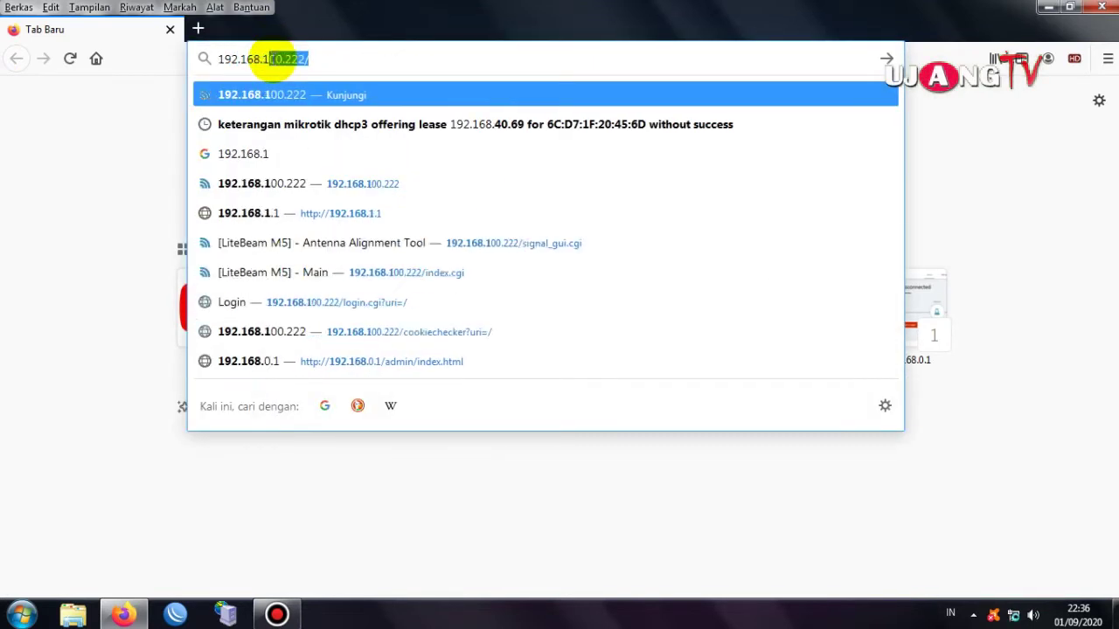
{"action": "key", "text": "Return"}
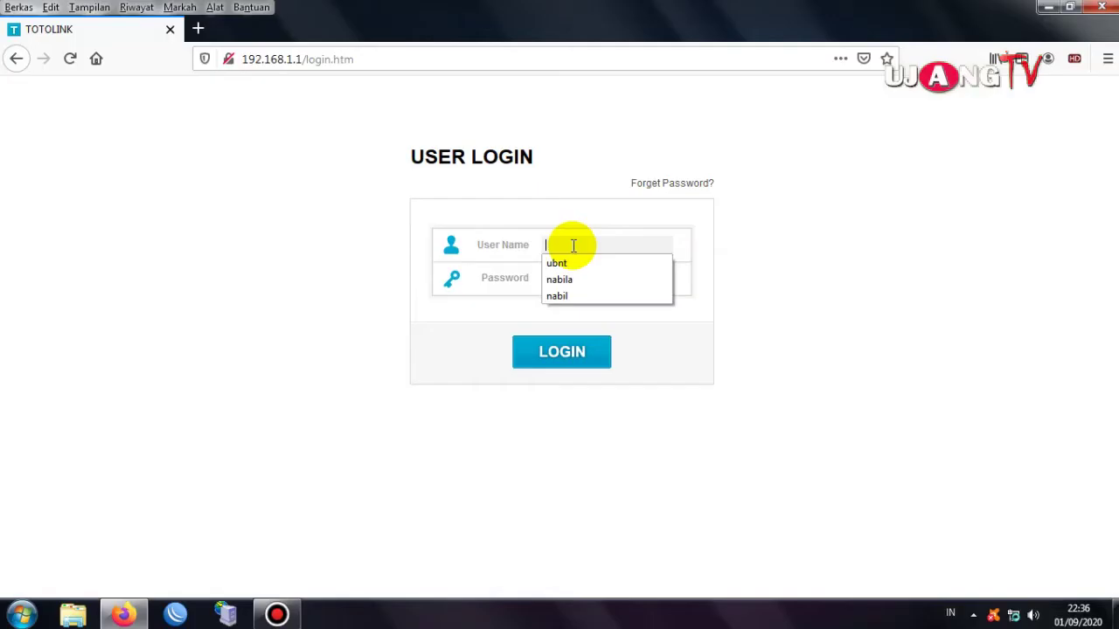
{"action": "left_click", "coordinate": [573, 246]}
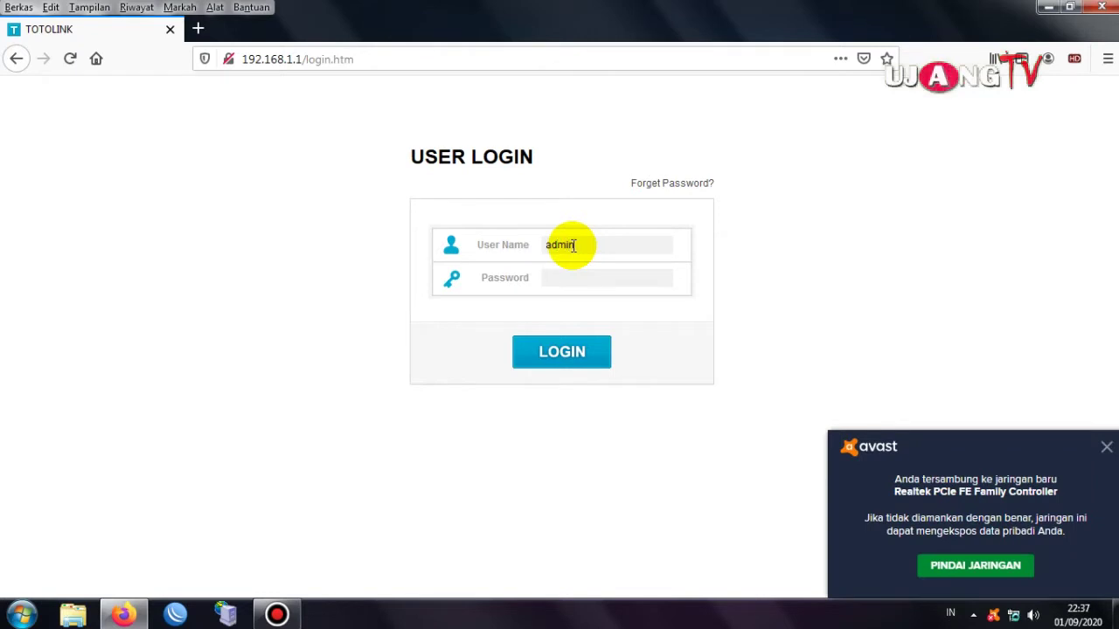
{"action": "key", "text": "Tab"}
{"action": "type", "text": "ad"}
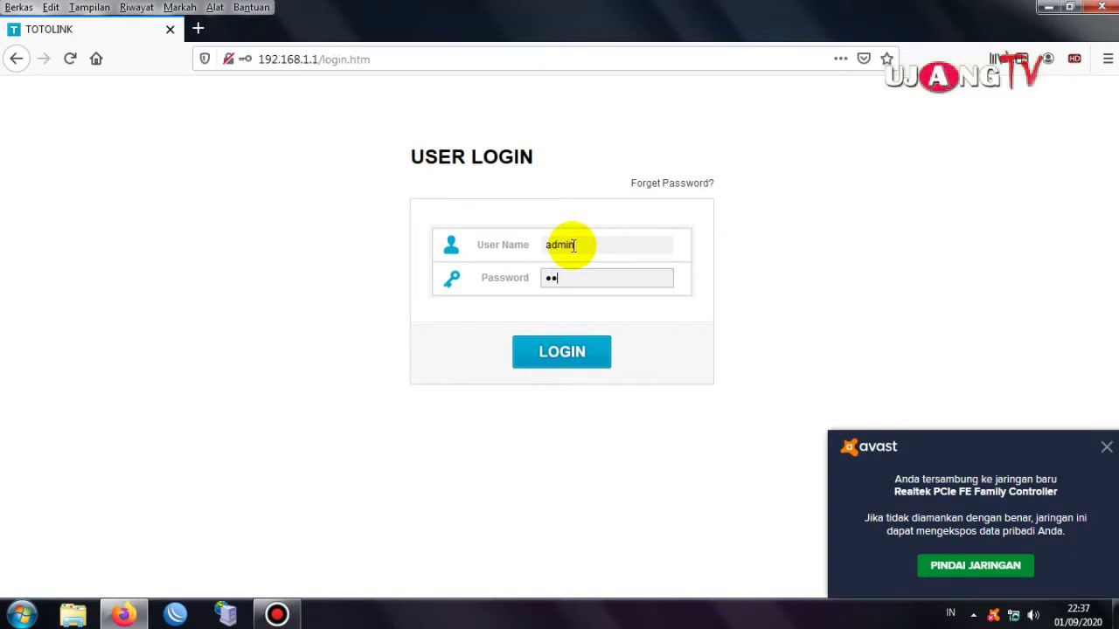
{"action": "left_click", "coordinate": [572, 349]}
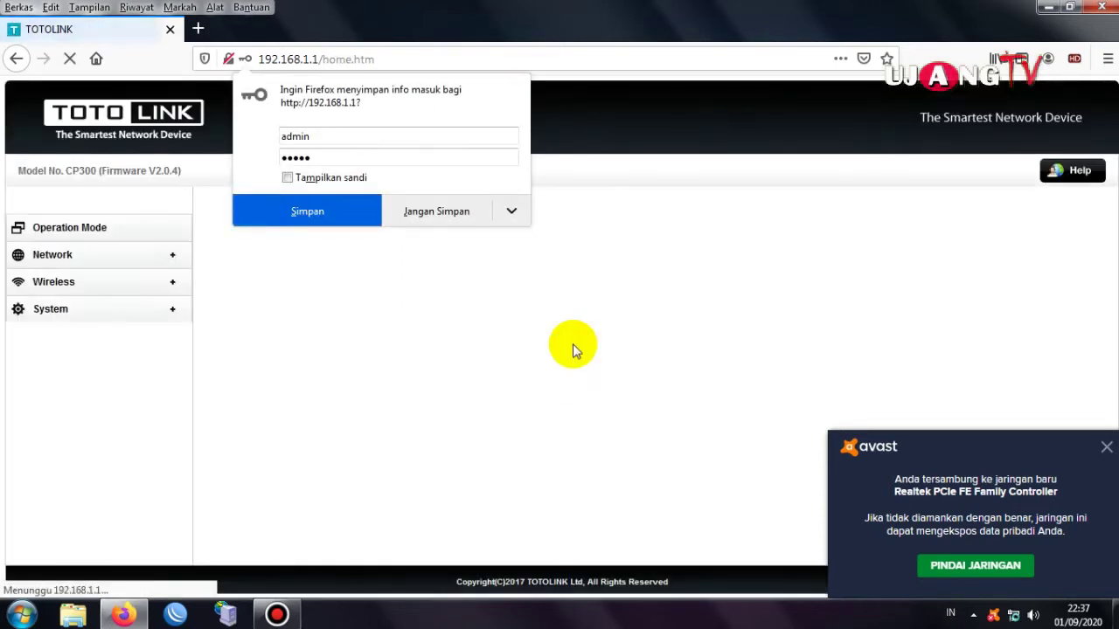
Decline saving the login, scroll through the Status page, then go to Operation Mode.
{"action": "left_click", "coordinate": [462, 211]}
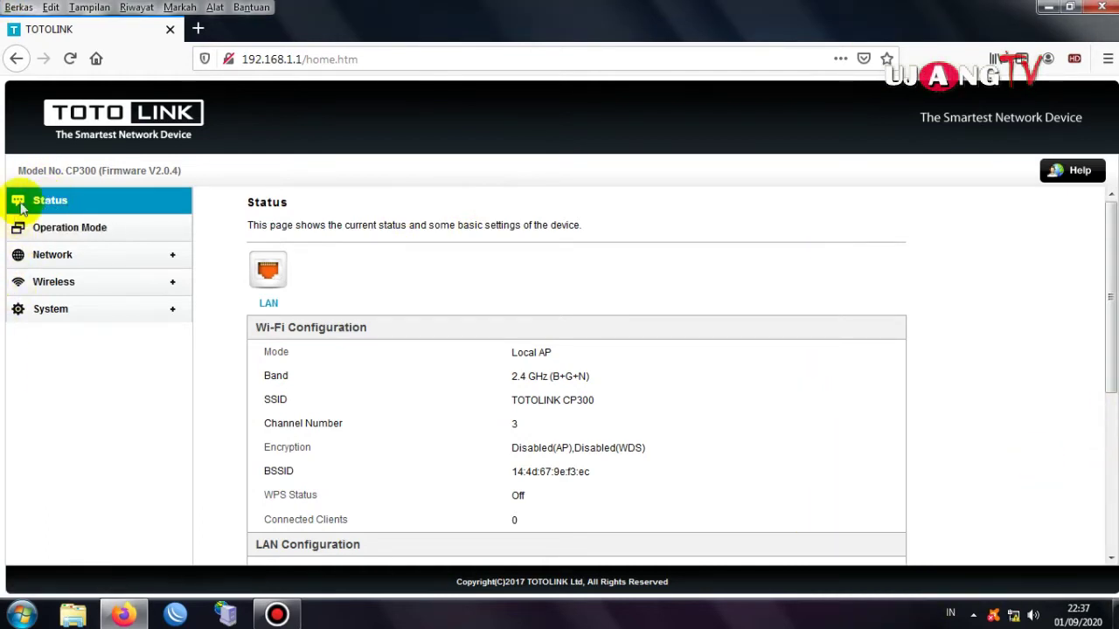
{"action": "scroll", "coordinate": [917, 480], "scroll_direction": "down", "scroll_amount": 5}
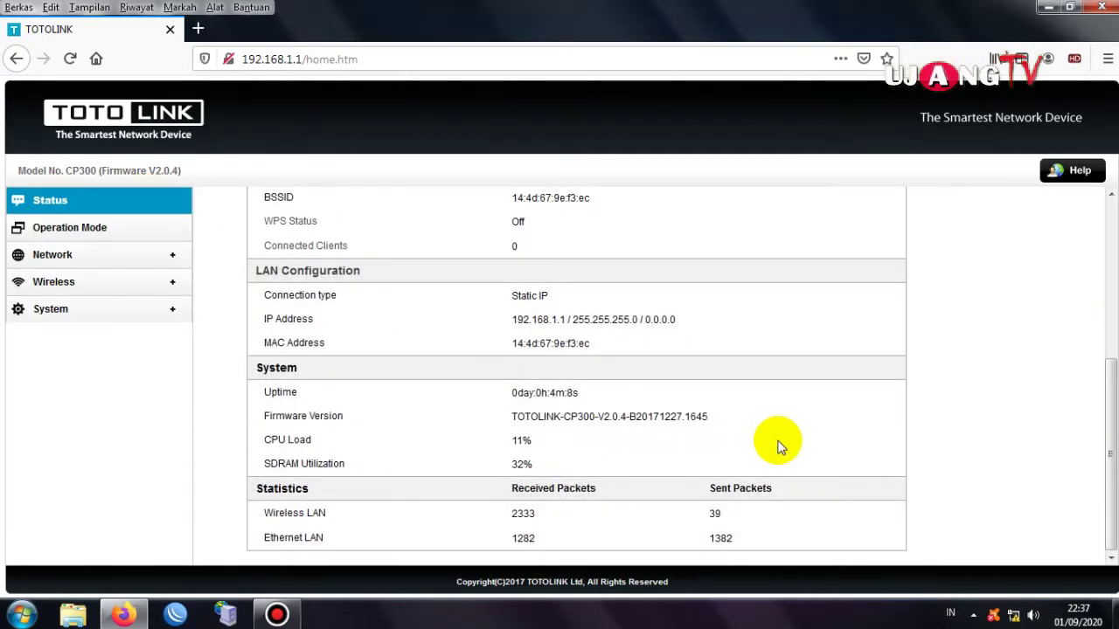
{"action": "scroll", "coordinate": [667, 463], "scroll_direction": "up", "scroll_amount": 5}
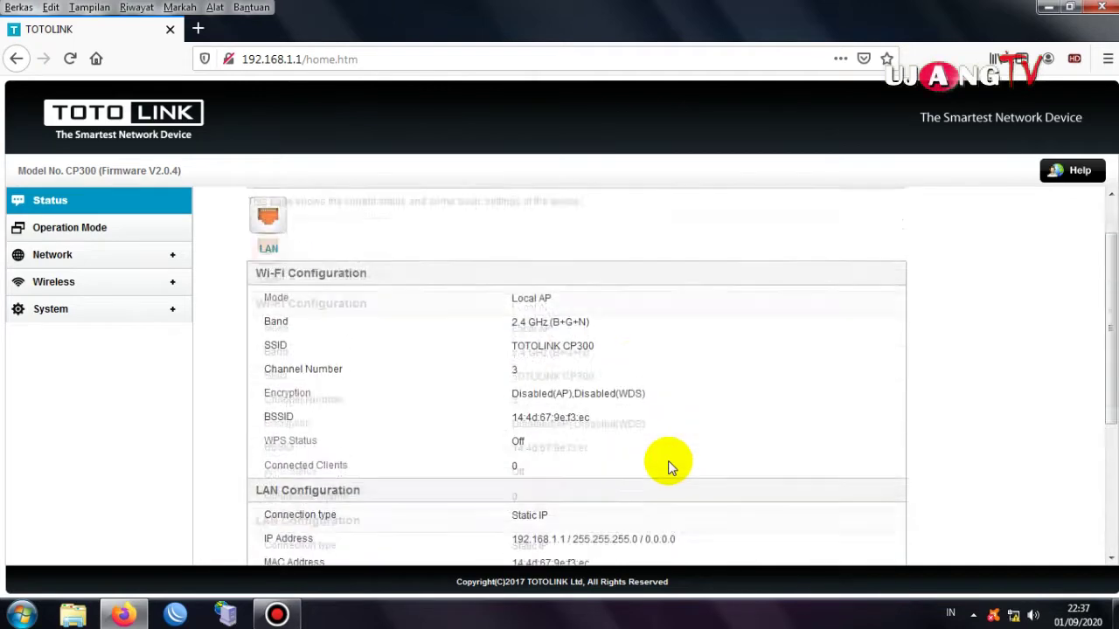
{"action": "left_click", "coordinate": [109, 234]}
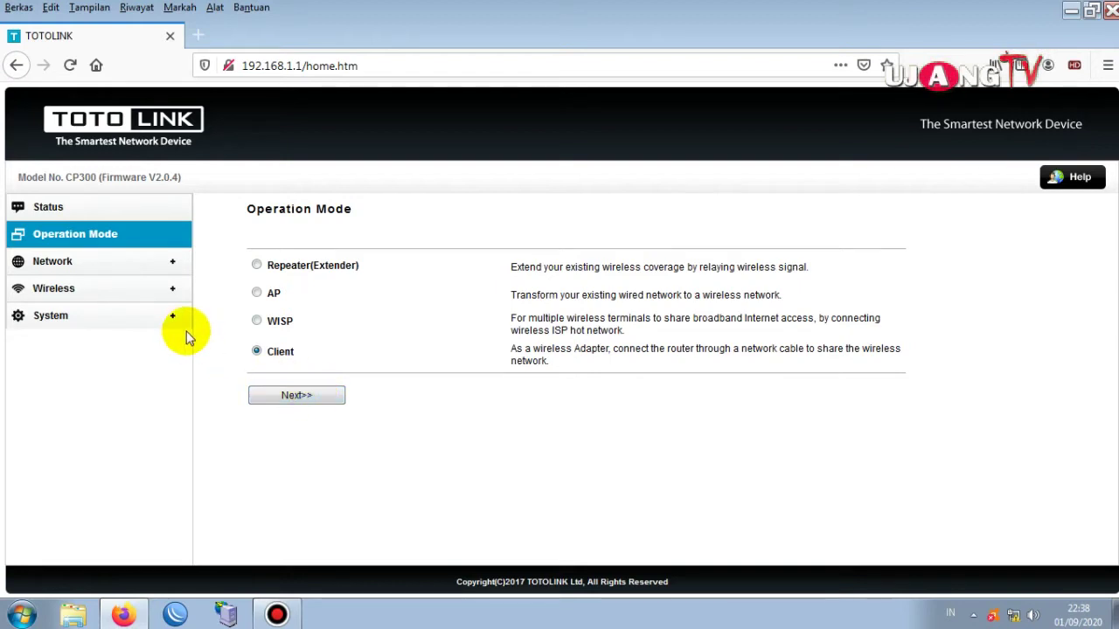
Open Network > LAN Settings and scroll down through the IP, DHCP fields and DHCP Clients Table.
{"action": "left_click", "coordinate": [75, 264]}
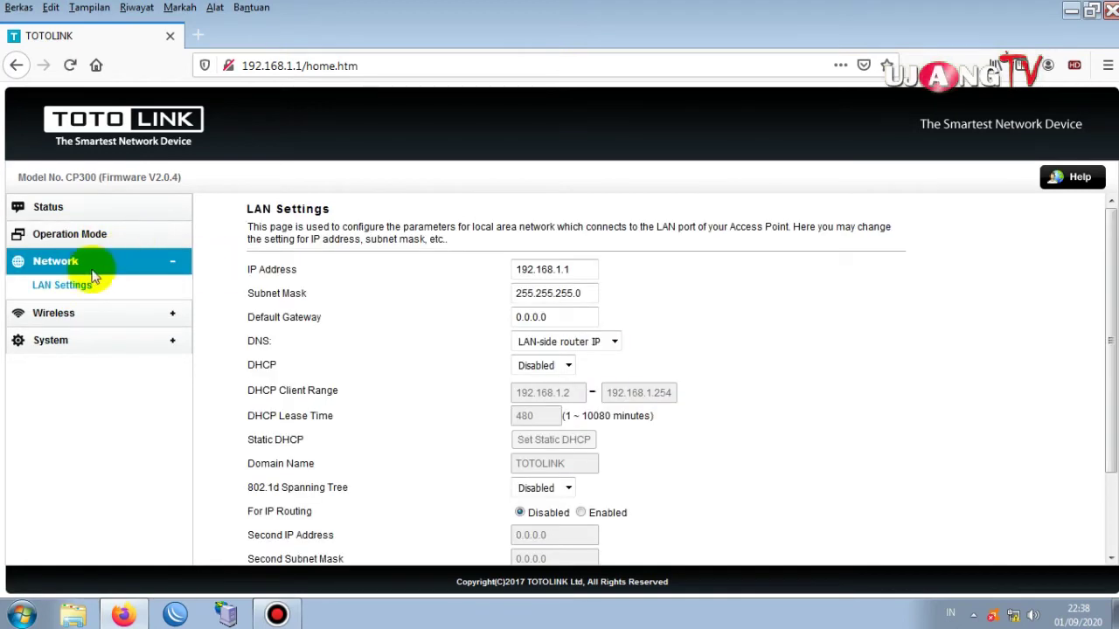
{"action": "left_click", "coordinate": [61, 287]}
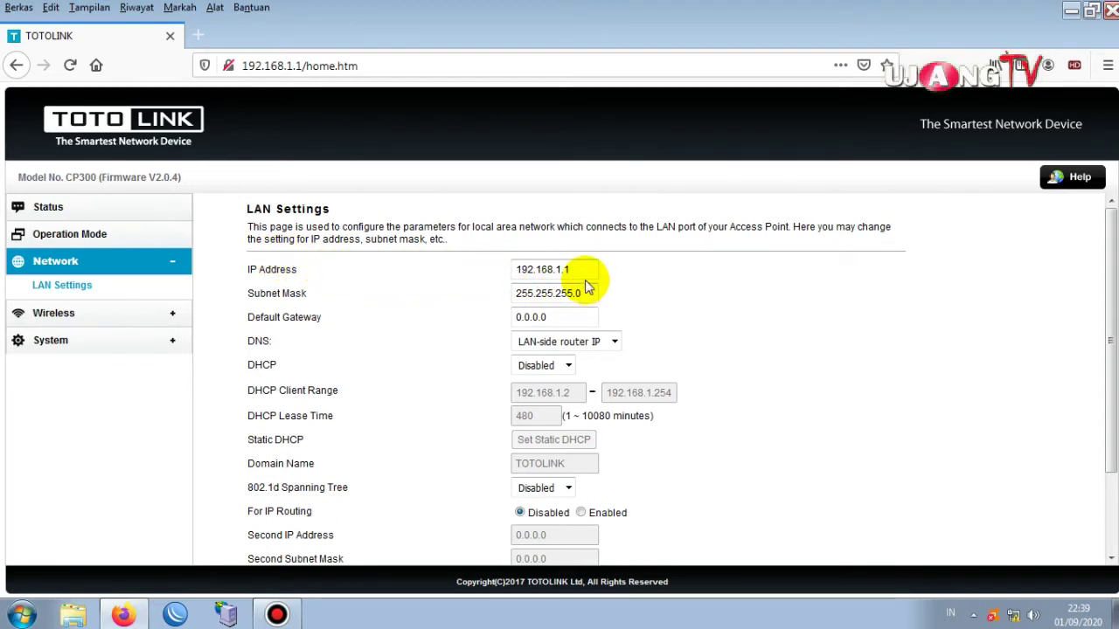
{"action": "scroll", "coordinate": [583, 272], "scroll_direction": "down", "scroll_amount": 2}
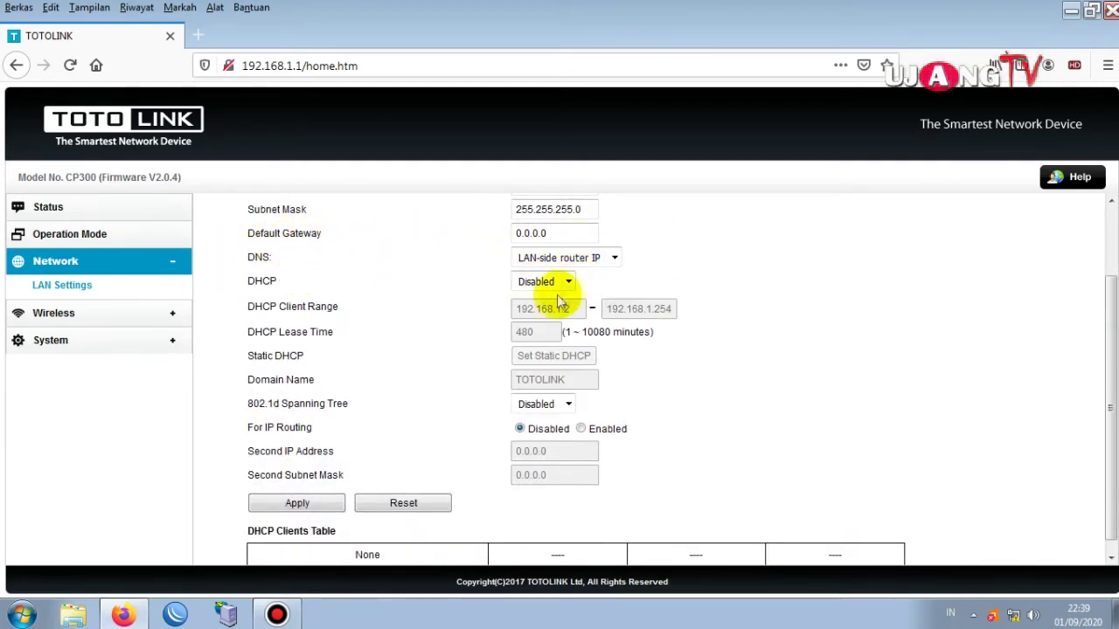
{"action": "scroll", "coordinate": [531, 355], "scroll_direction": "down", "scroll_amount": 1}
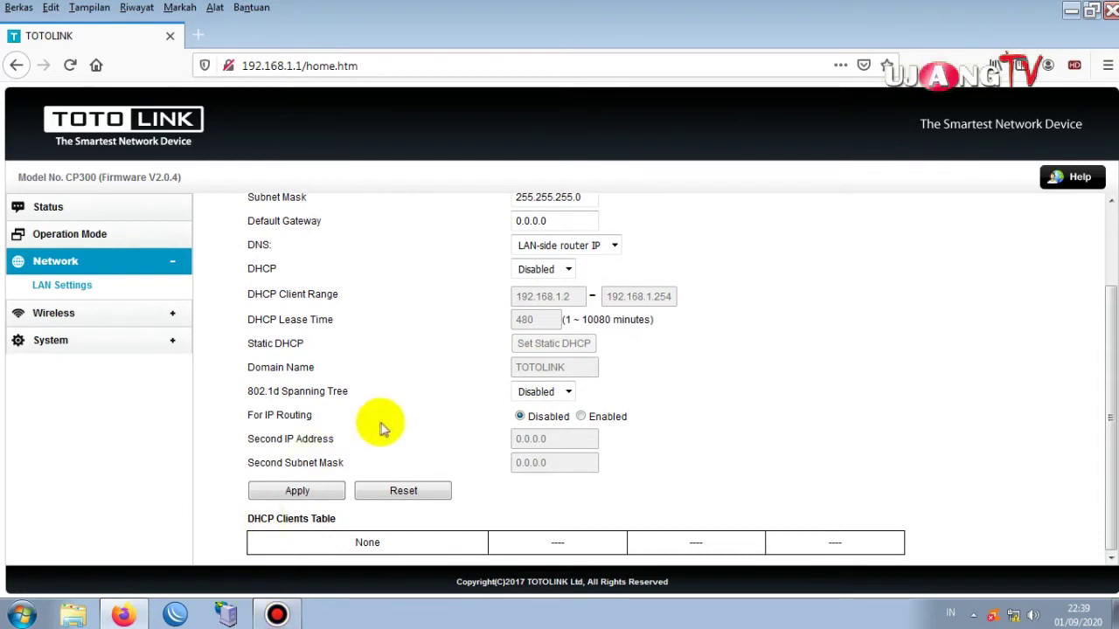
Open Wireless Basic Settings and check the SSID broadcast and encryption choices, leaving them unchanged.
{"action": "left_click", "coordinate": [68, 322]}
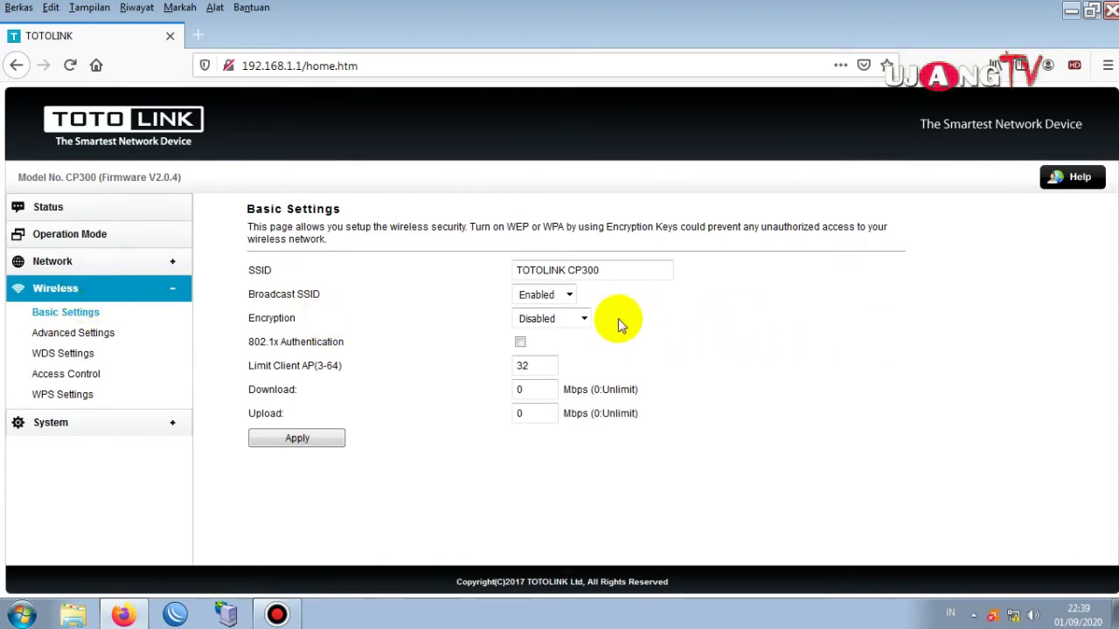
{"action": "left_click", "coordinate": [592, 276]}
{"action": "triple_click", "coordinate": [593, 275]}
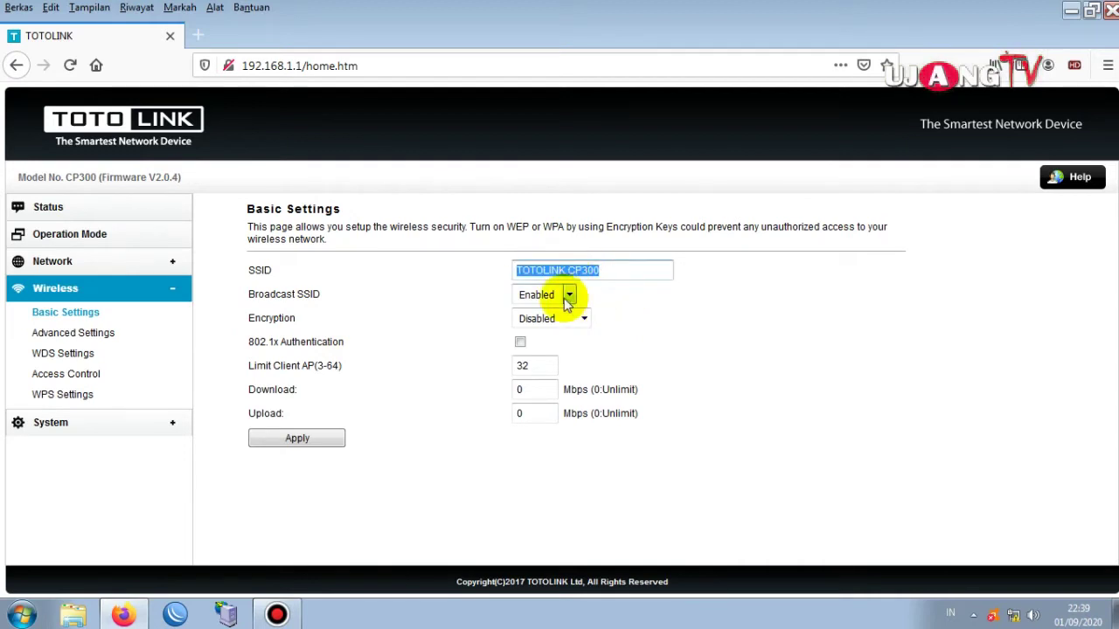
{"action": "left_click", "coordinate": [568, 297]}
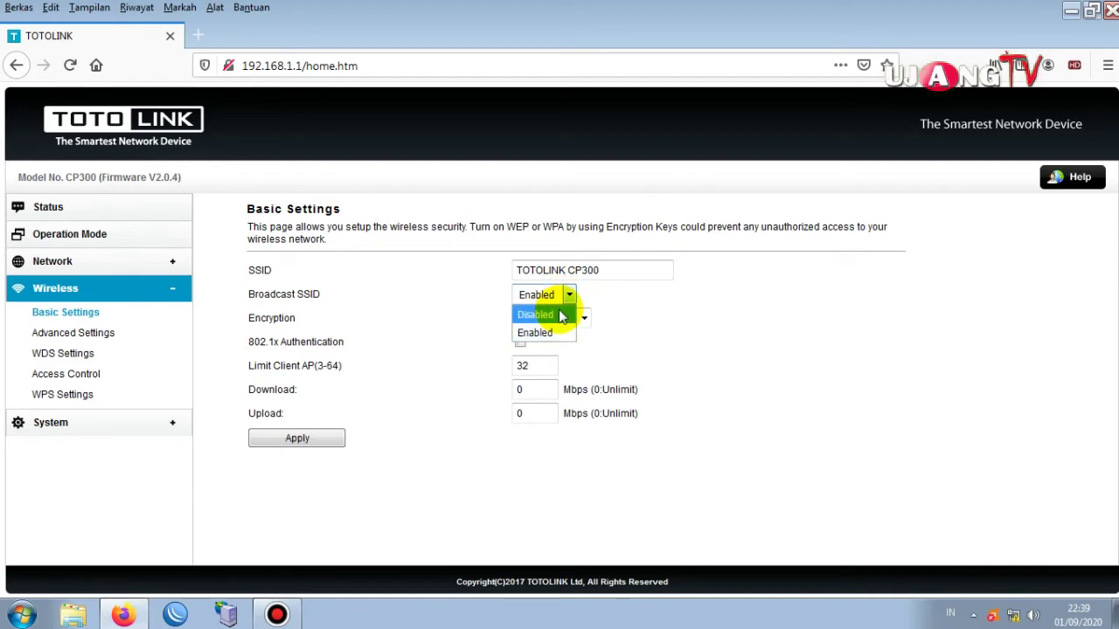
{"action": "left_click", "coordinate": [671, 280]}
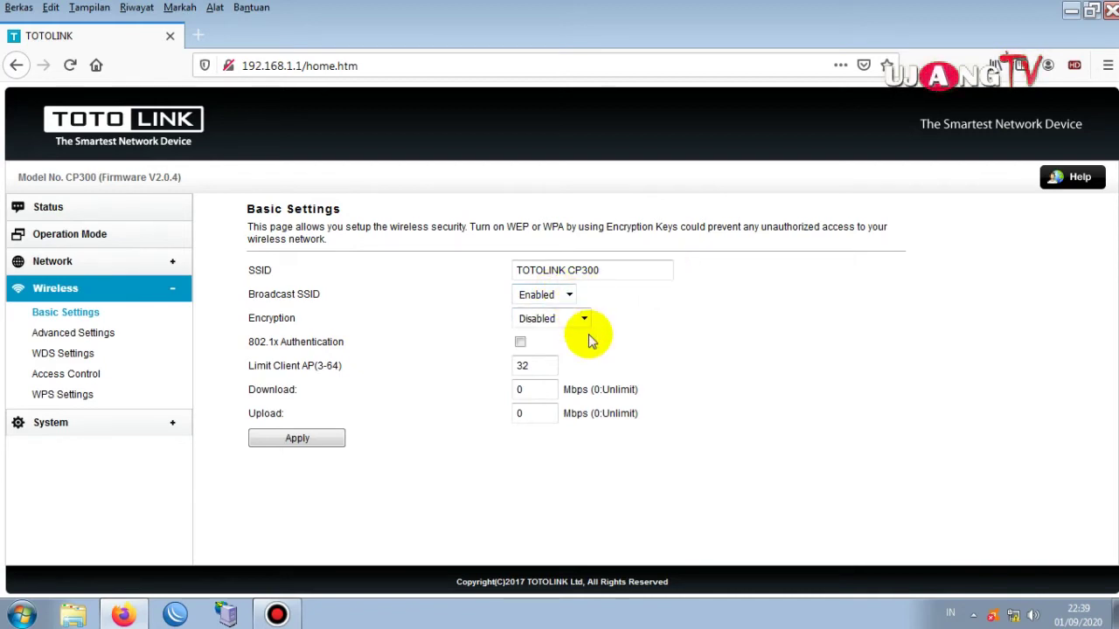
{"action": "left_click", "coordinate": [584, 318]}
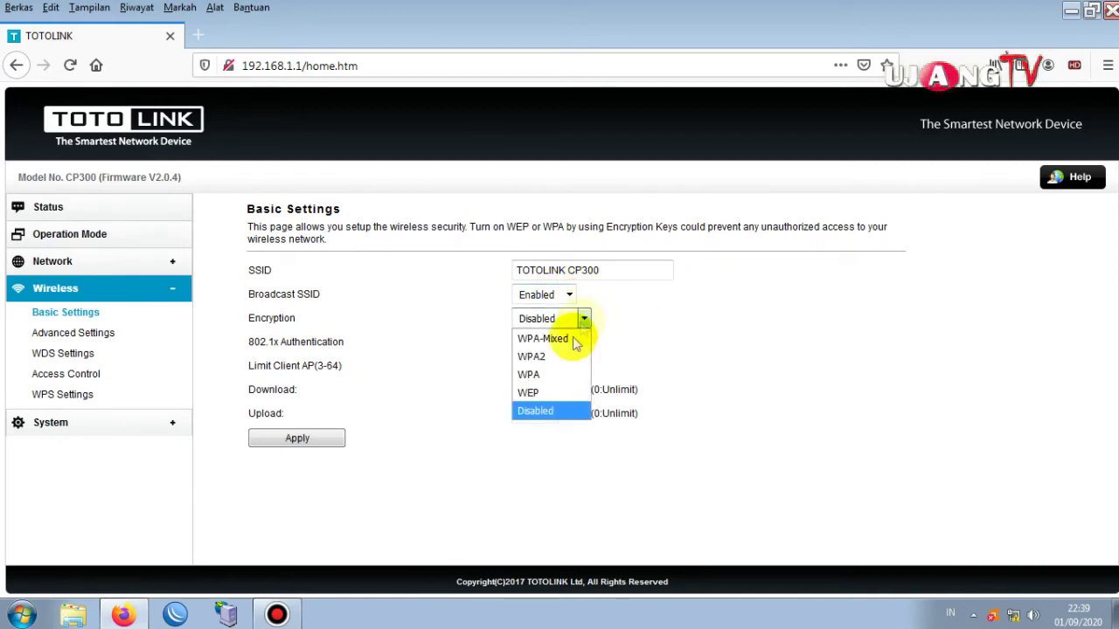
{"action": "left_click", "coordinate": [644, 348]}
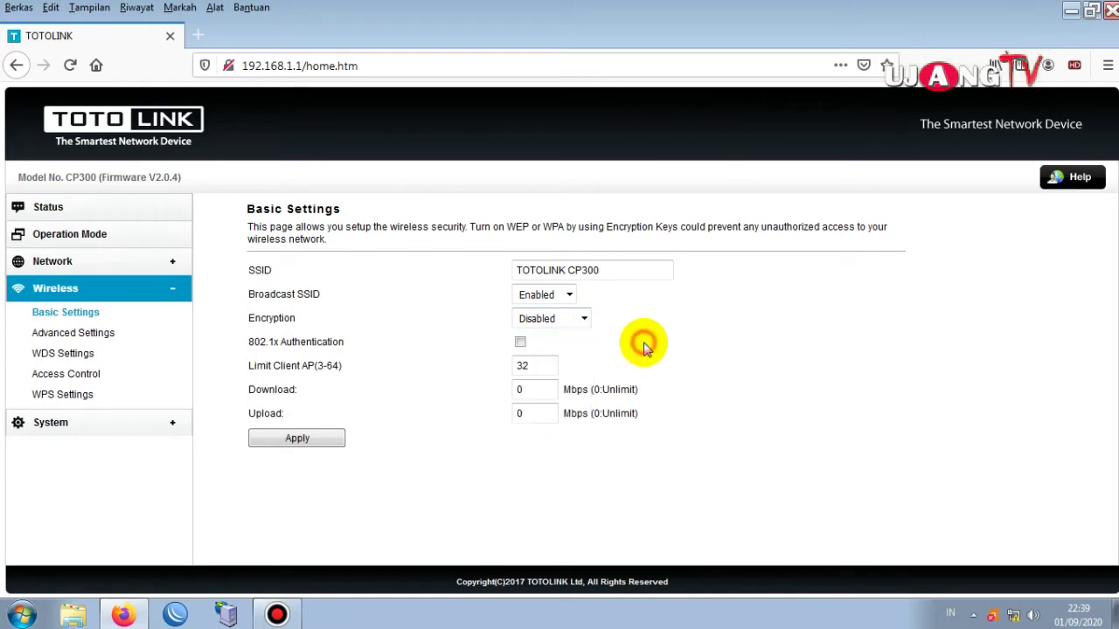
Try selecting the current SSID text, then go back to Status and reopen Basic Settings.
{"action": "left_click_drag", "start_coordinate": [619, 269], "coordinate": [534, 268]}
{"action": "left_click", "coordinate": [534, 268]}
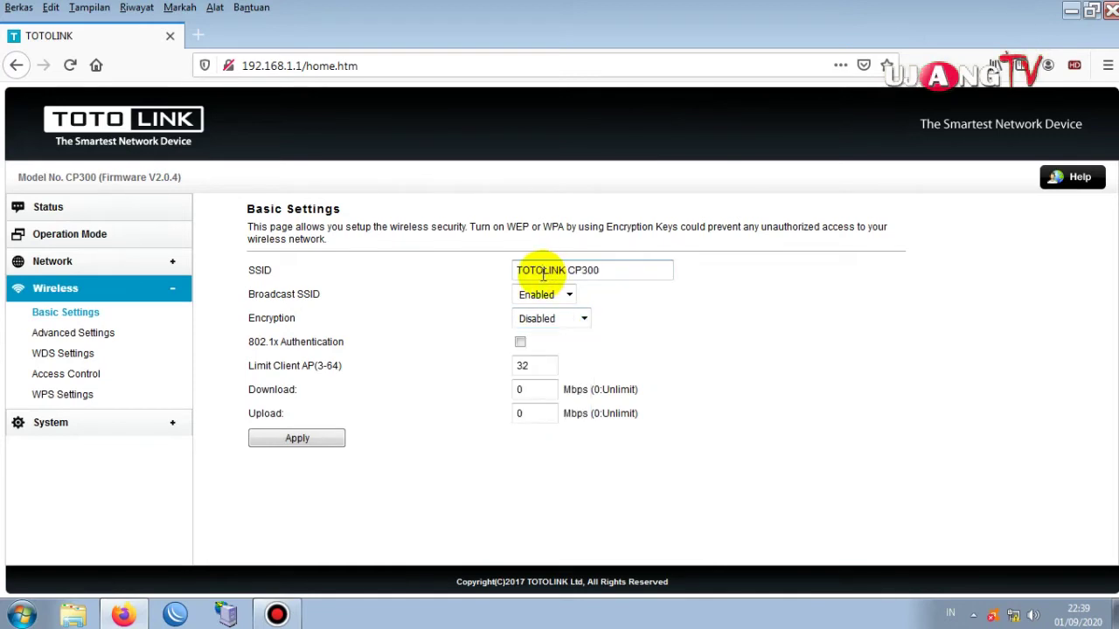
{"action": "left_click_drag", "start_coordinate": [619, 269], "coordinate": [430, 269]}
{"action": "left_click", "coordinate": [430, 269]}
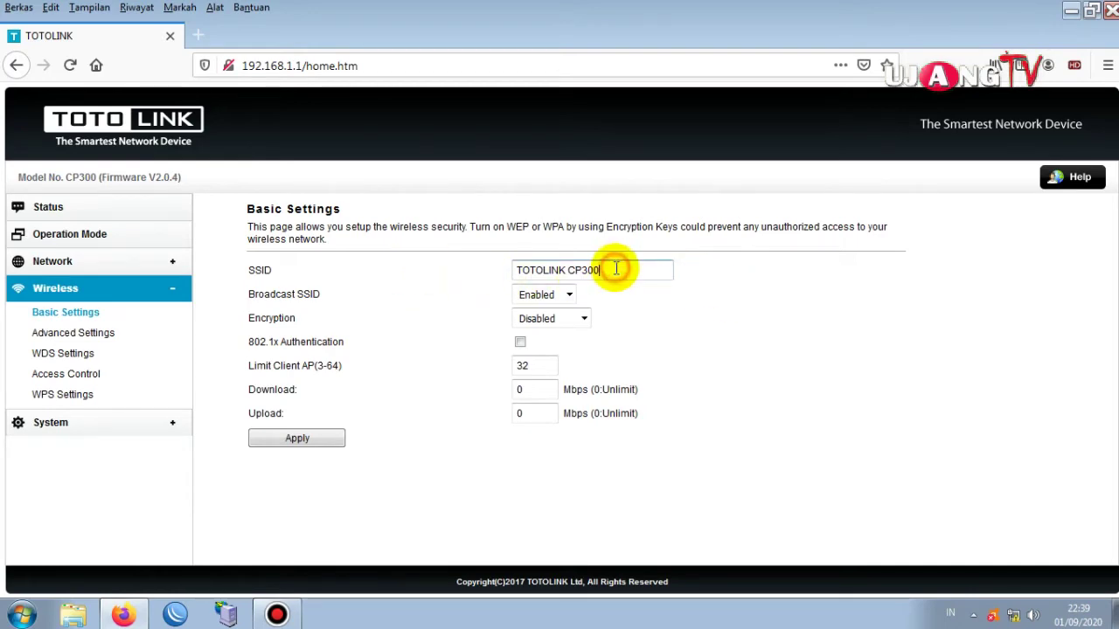
{"action": "left_click_drag", "start_coordinate": [612, 268], "coordinate": [362, 269]}
{"action": "left_click", "coordinate": [365, 272]}
{"action": "key", "text": "alt+Left"}
{"action": "key", "text": "alt+Left"}
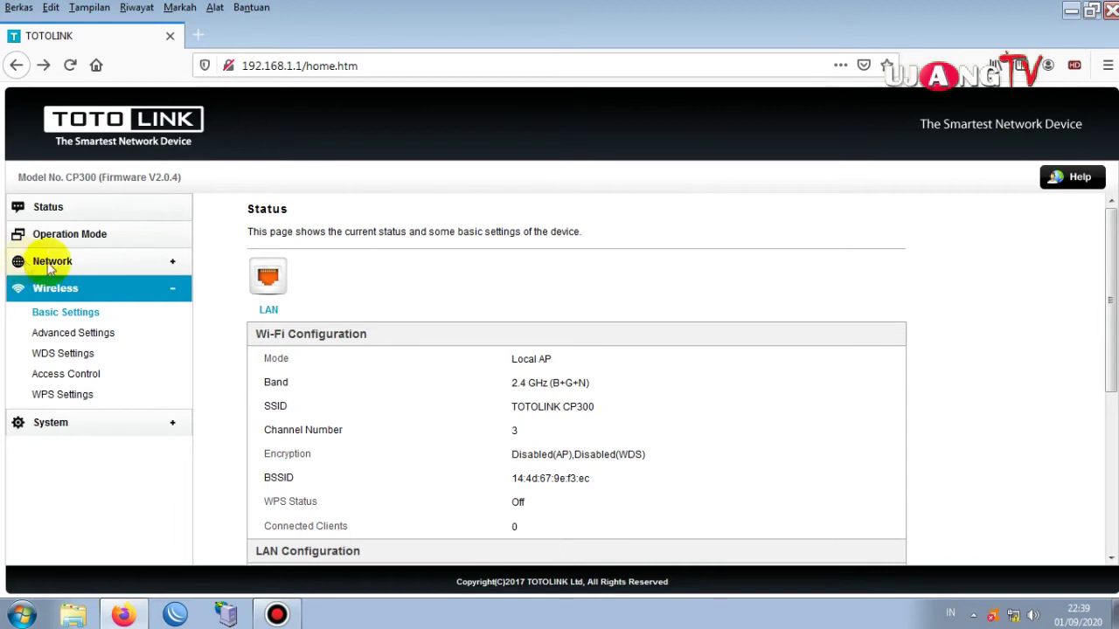
{"action": "left_click", "coordinate": [72, 318]}
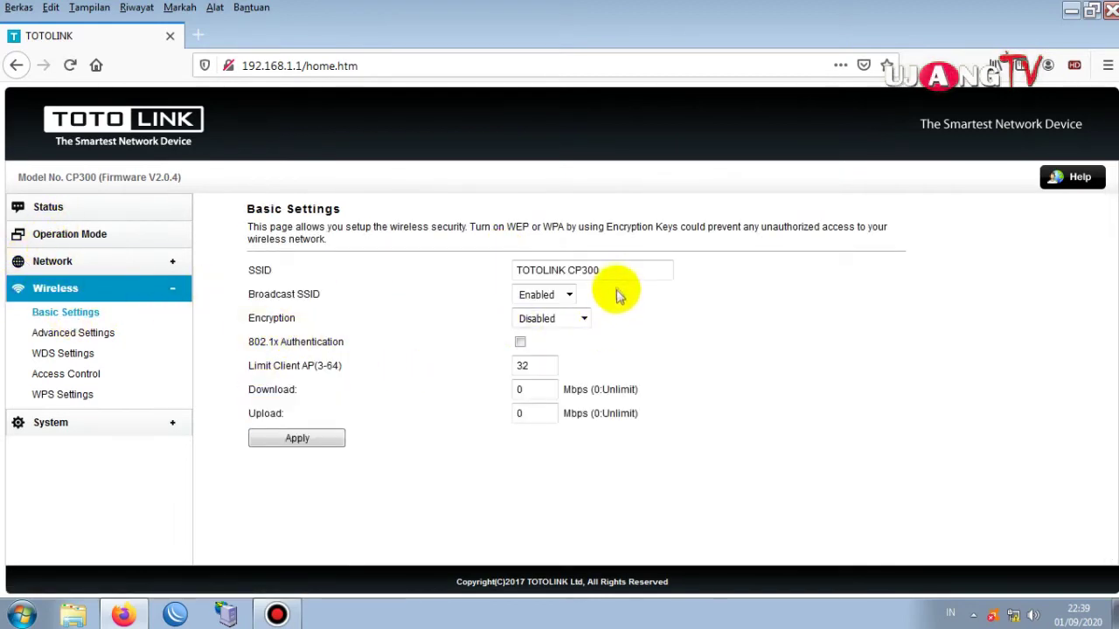
Change the SSID to 'ujang net' and set Encryption to WPA-Mixed.
{"action": "left_click", "coordinate": [615, 270]}
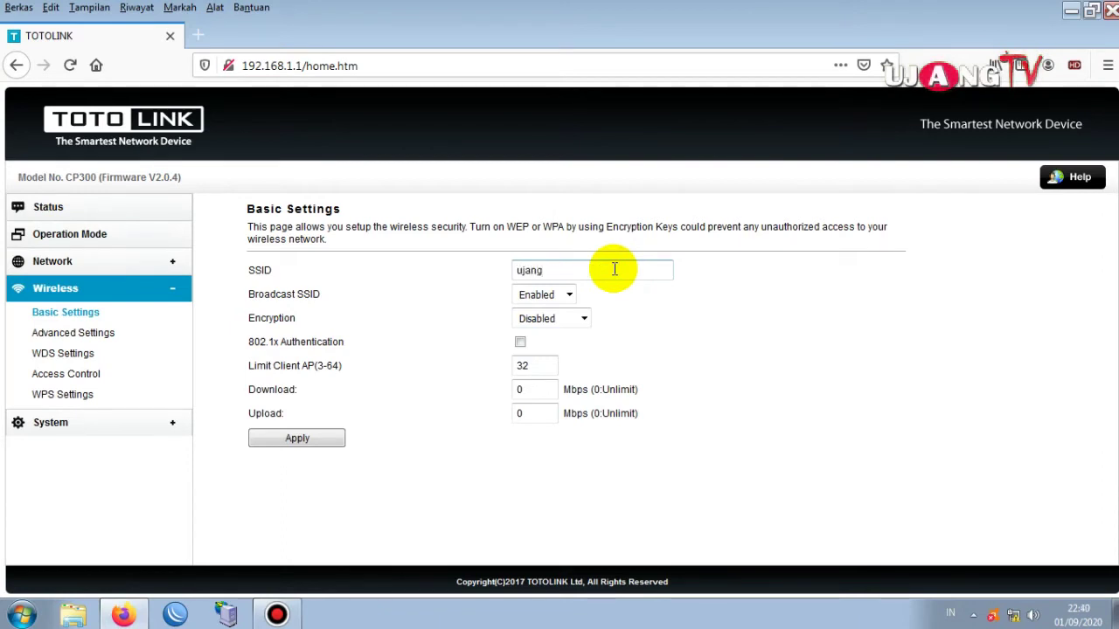
{"action": "type", "text": "ujang net"}
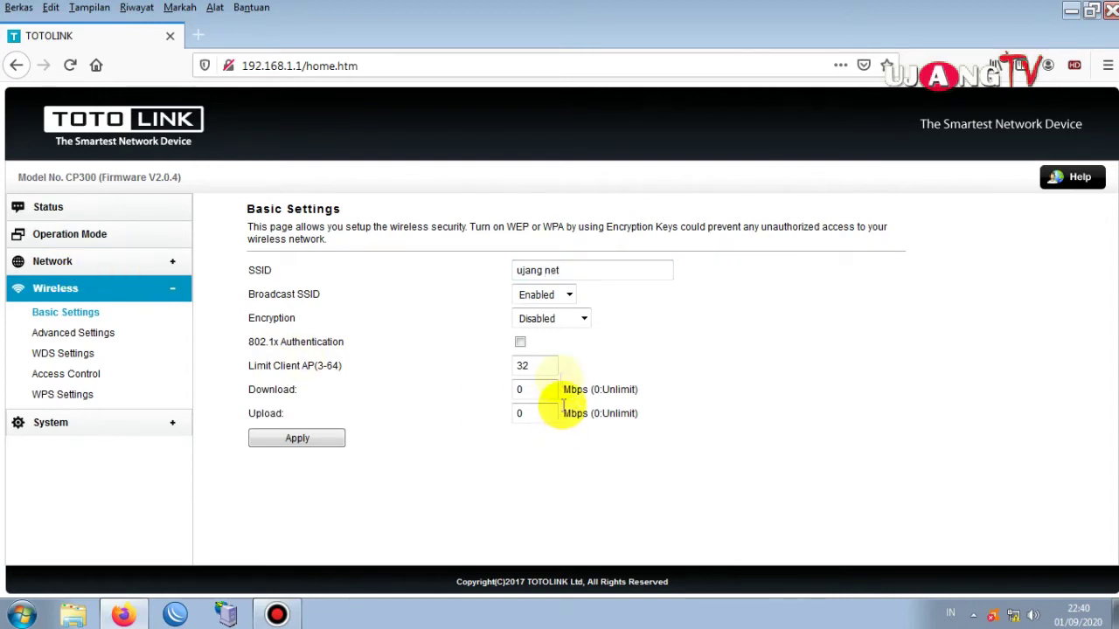
{"action": "left_click", "coordinate": [583, 320]}
{"action": "left_click", "coordinate": [562, 340]}
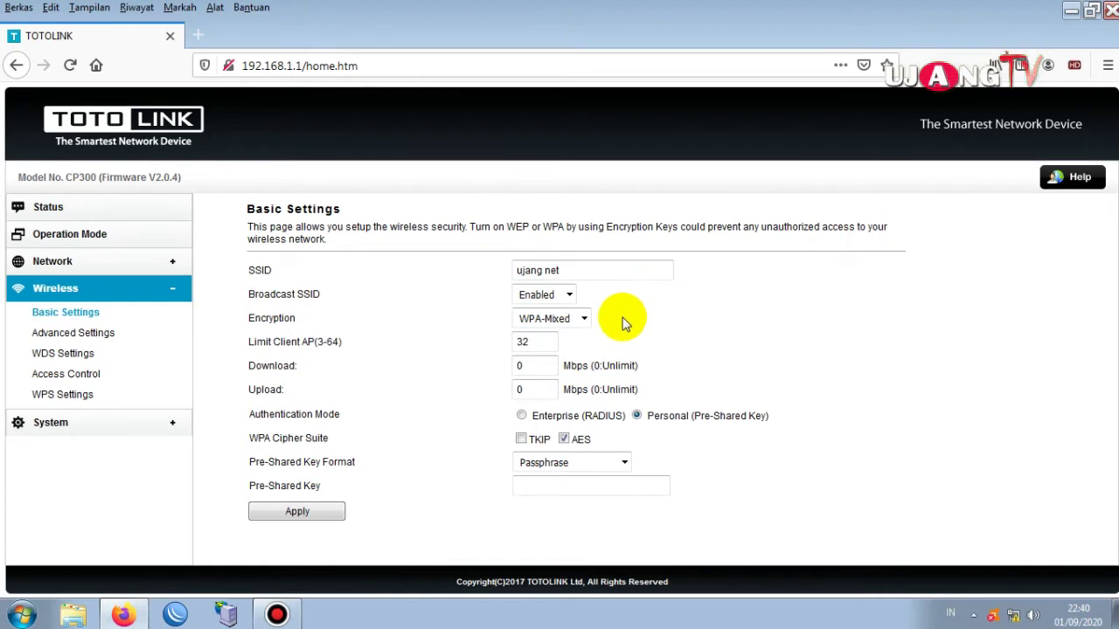
Fill the Pre-Shared Key with the 8-digit passphrase and apply the ujang net security settings.
{"action": "left_click", "coordinate": [652, 493]}
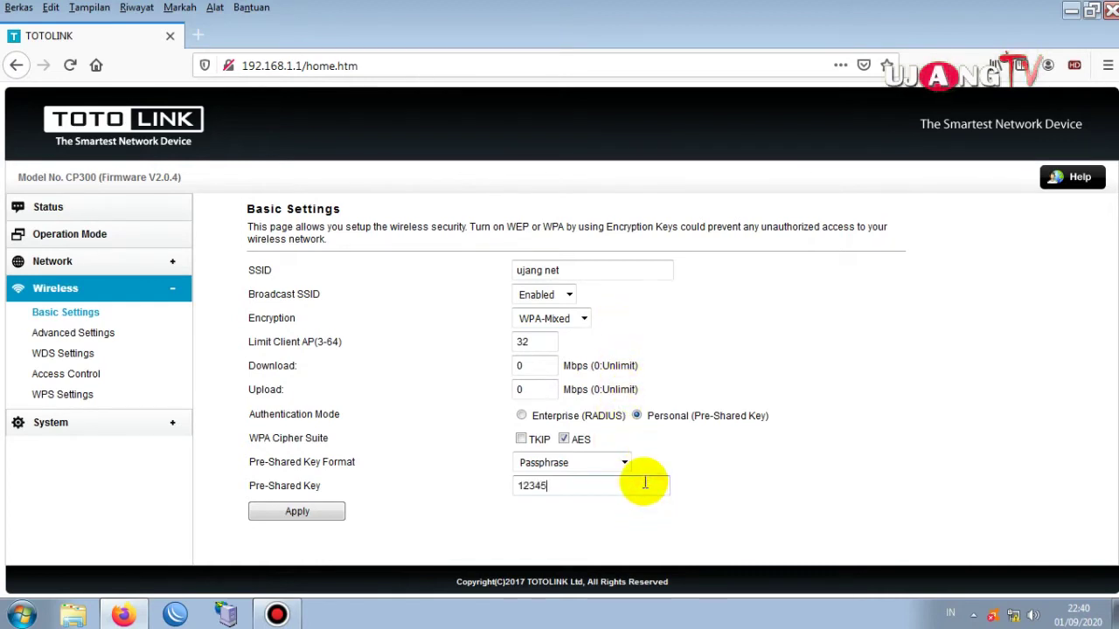
{"action": "type", "text": "12345678"}
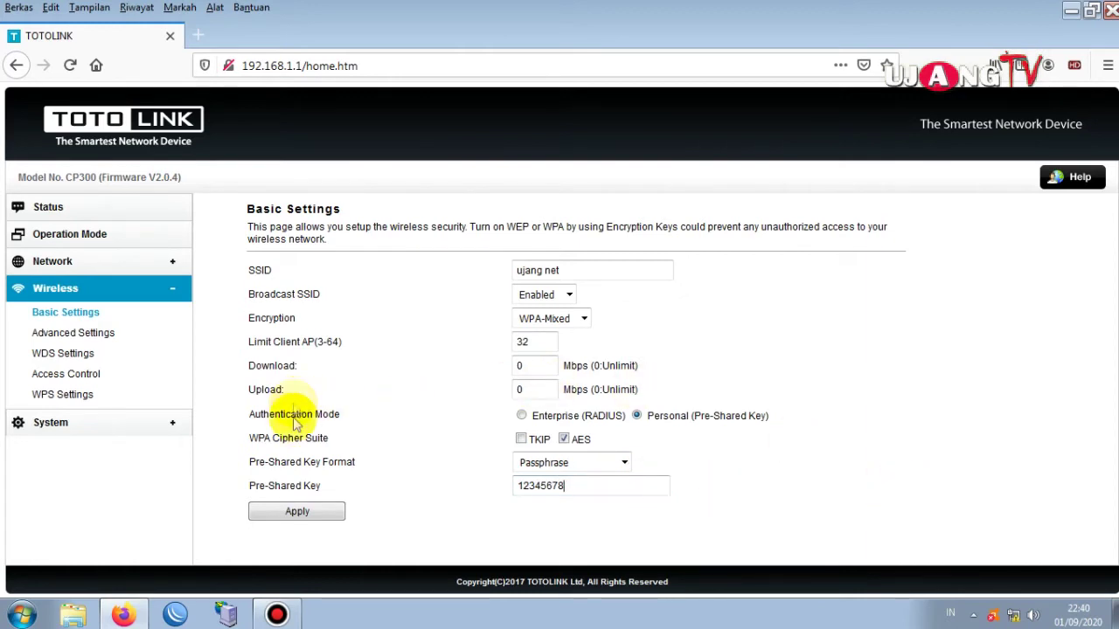
{"action": "left_click", "coordinate": [276, 513]}
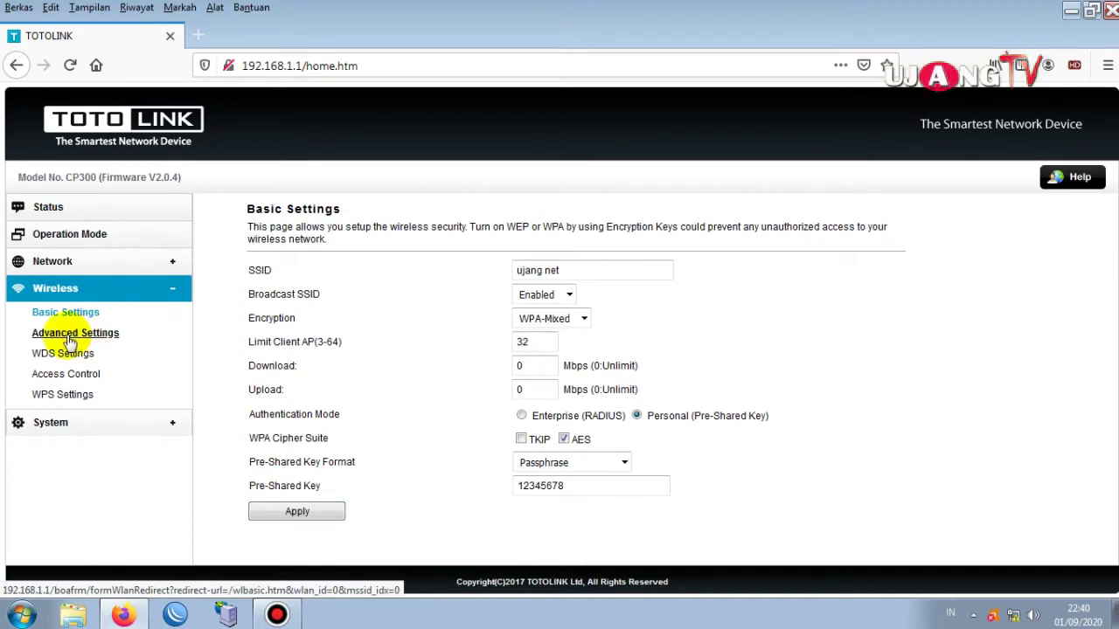
On Advanced Settings, keep region Indonesa, band 2.4 GHz (B+G+N) and 40MHz channel width.
{"action": "left_click", "coordinate": [72, 338]}
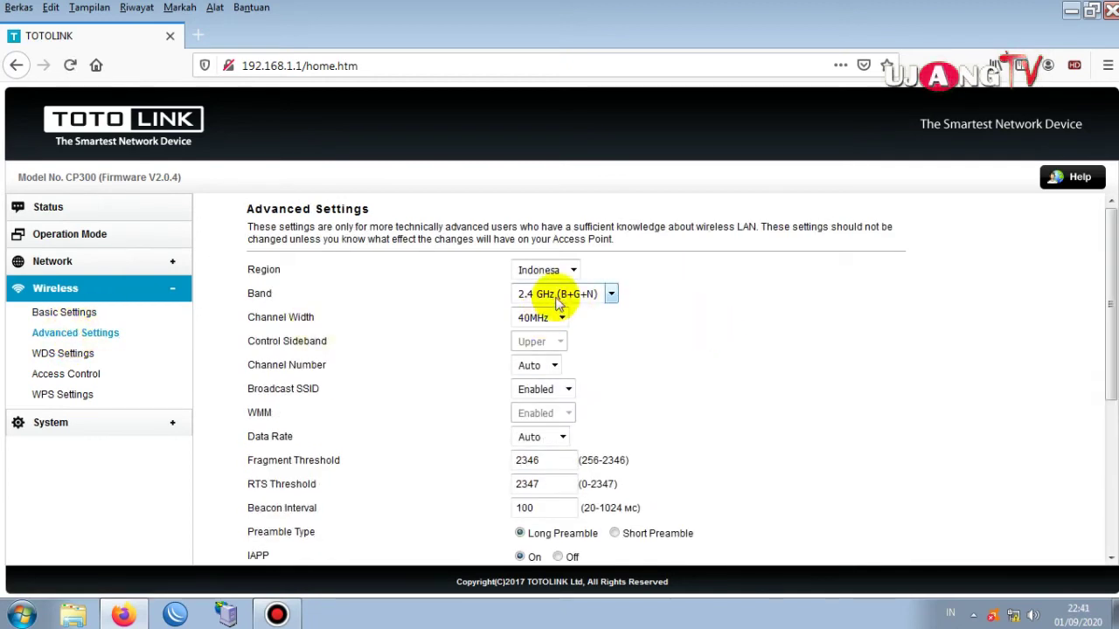
{"action": "left_click", "coordinate": [576, 270]}
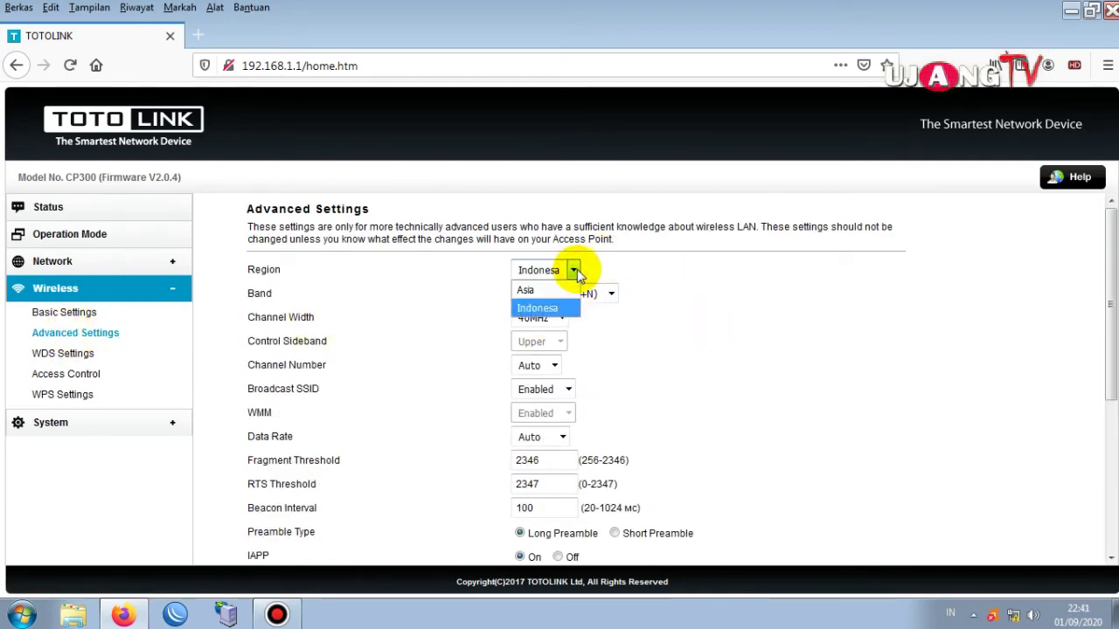
{"action": "left_click", "coordinate": [575, 270]}
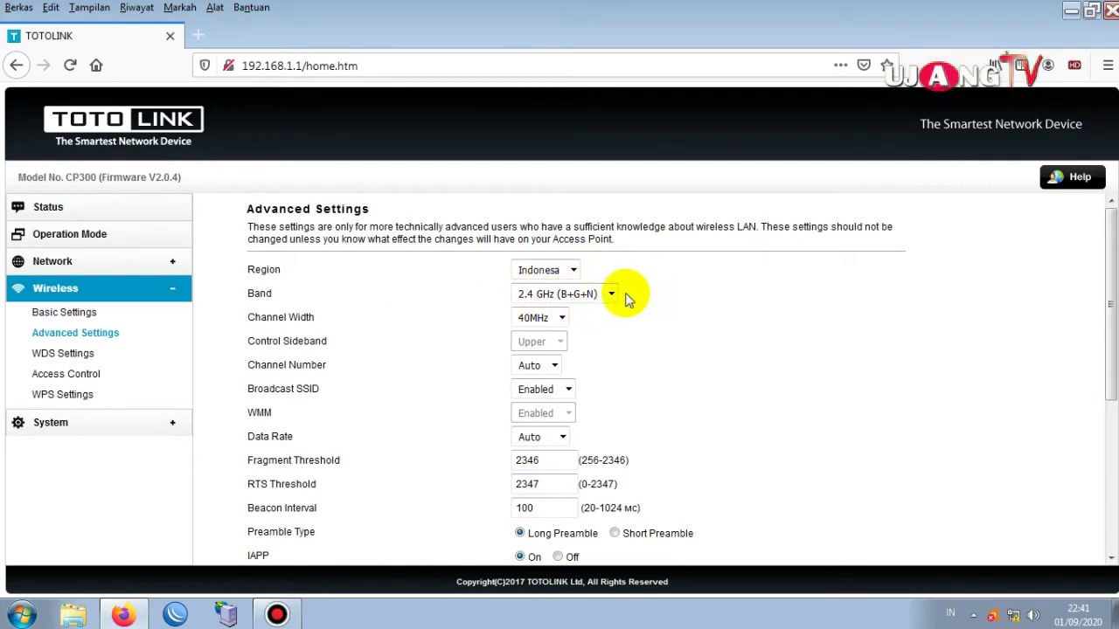
{"action": "left_click", "coordinate": [611, 294]}
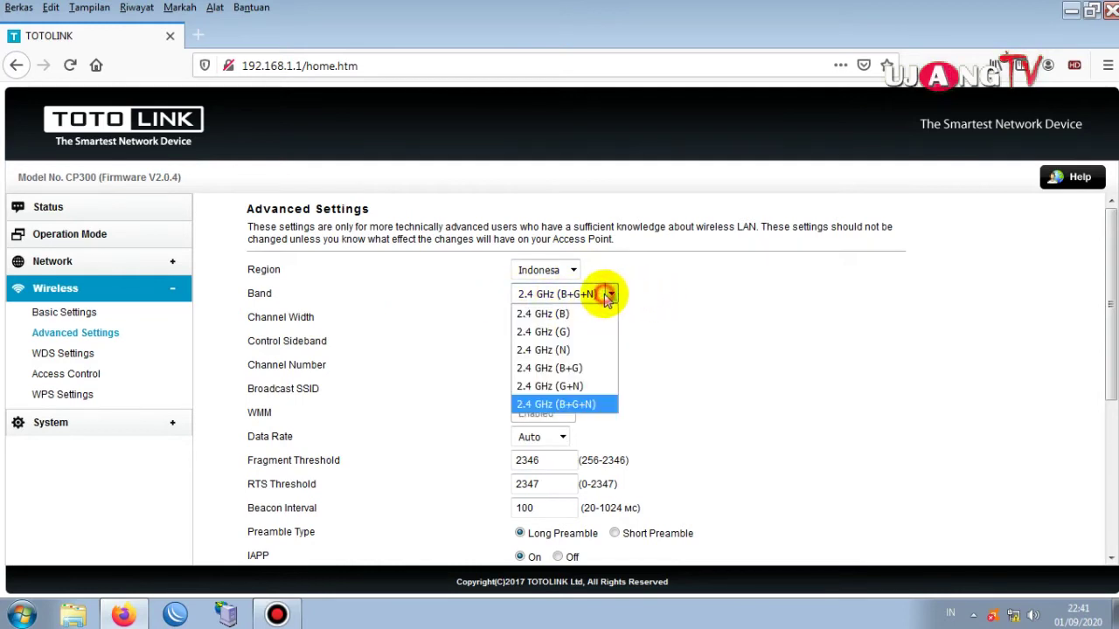
{"action": "left_click", "coordinate": [690, 375]}
{"action": "left_click", "coordinate": [564, 319]}
{"action": "left_click", "coordinate": [564, 318]}
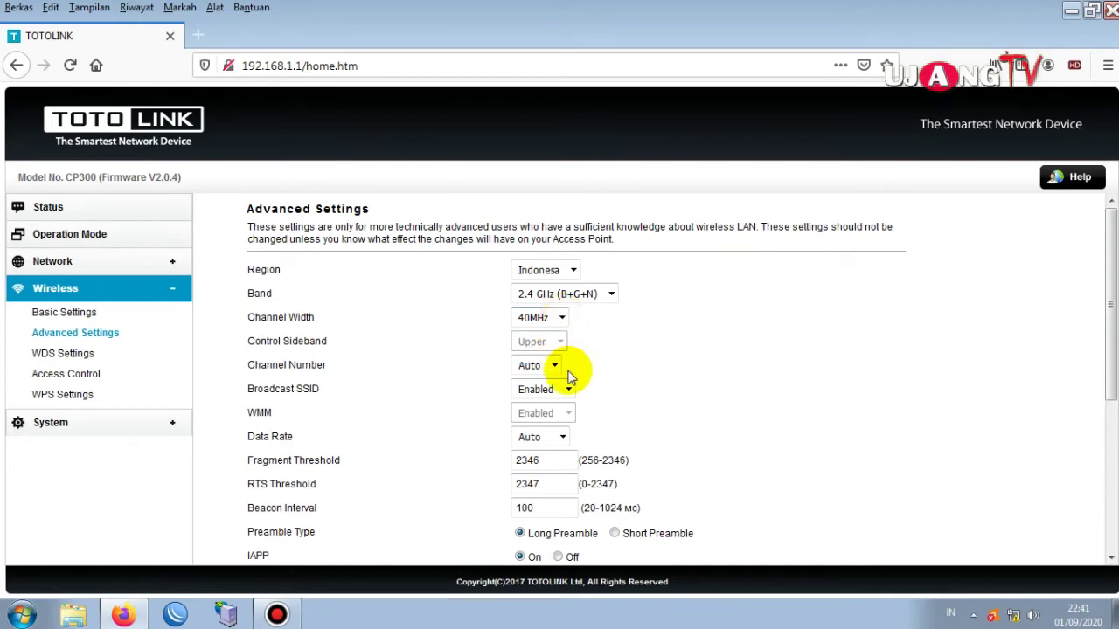
Leave the channel number on Auto, scroll through the remaining radio settings, then open WDS Settings.
{"action": "scroll", "coordinate": [564, 367], "scroll_direction": "down", "scroll_amount": 2}
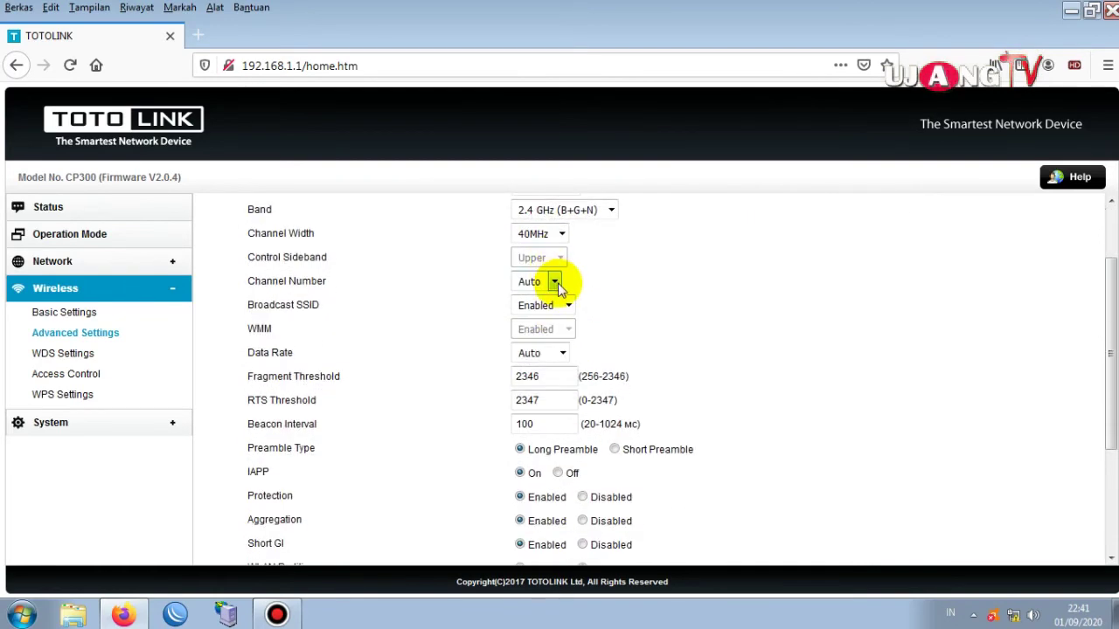
{"action": "left_click", "coordinate": [555, 282]}
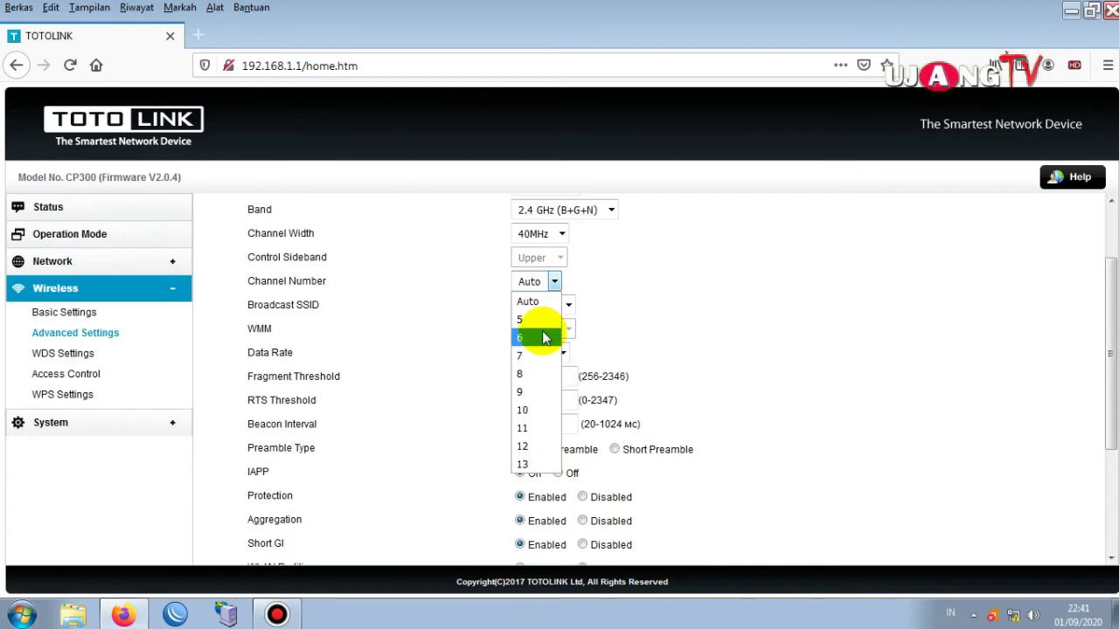
{"action": "left_click", "coordinate": [669, 281]}
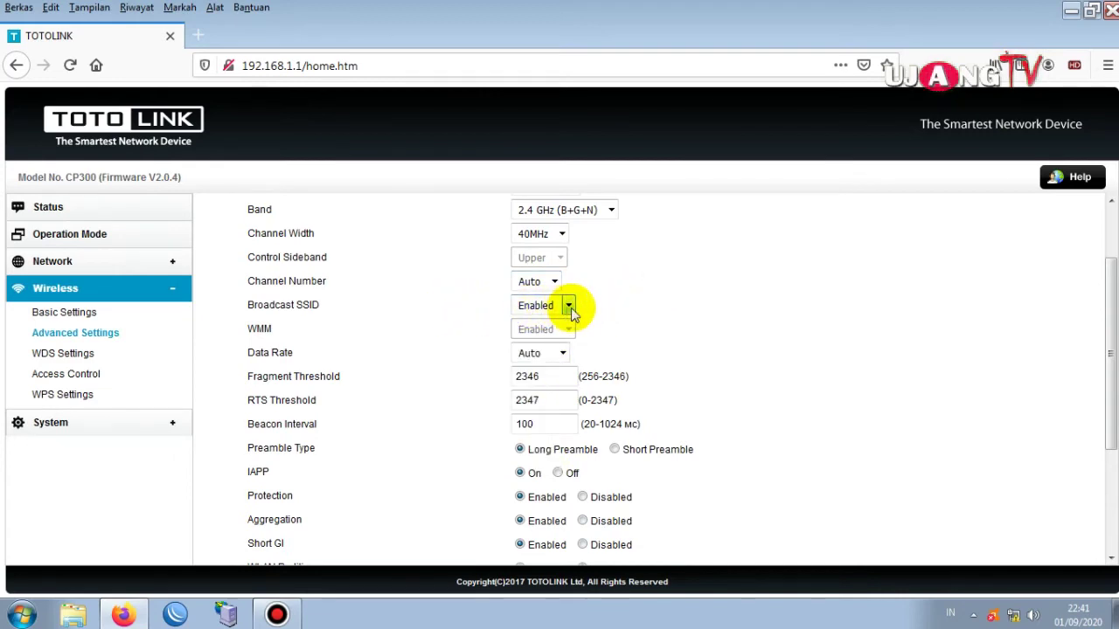
{"action": "scroll", "coordinate": [594, 314], "scroll_direction": "down", "scroll_amount": 2}
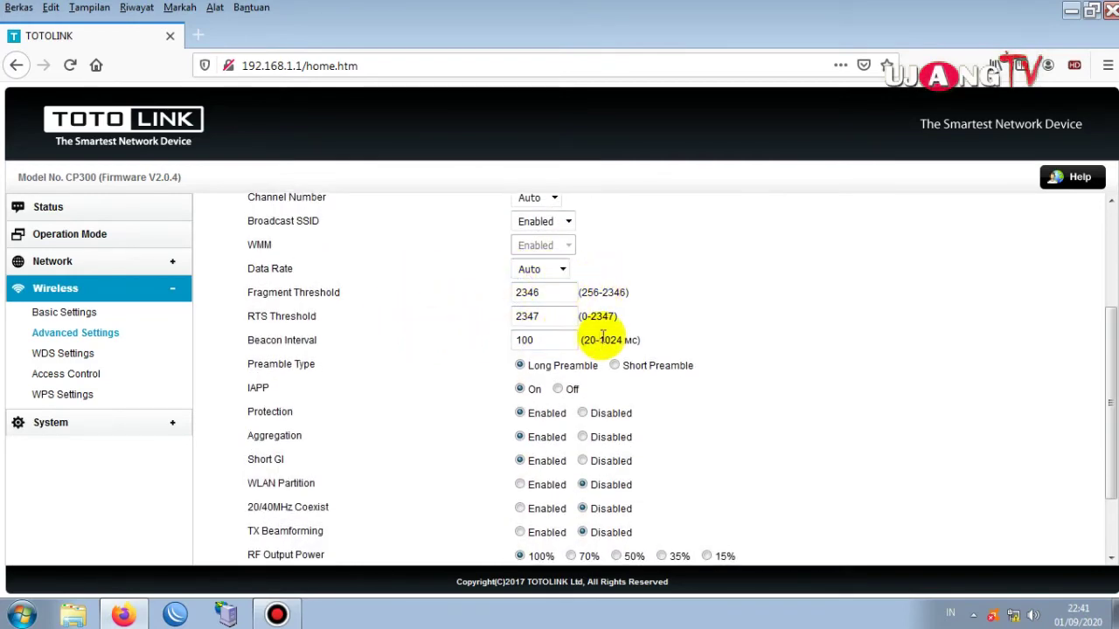
{"action": "scroll", "coordinate": [624, 374], "scroll_direction": "down", "scroll_amount": 2}
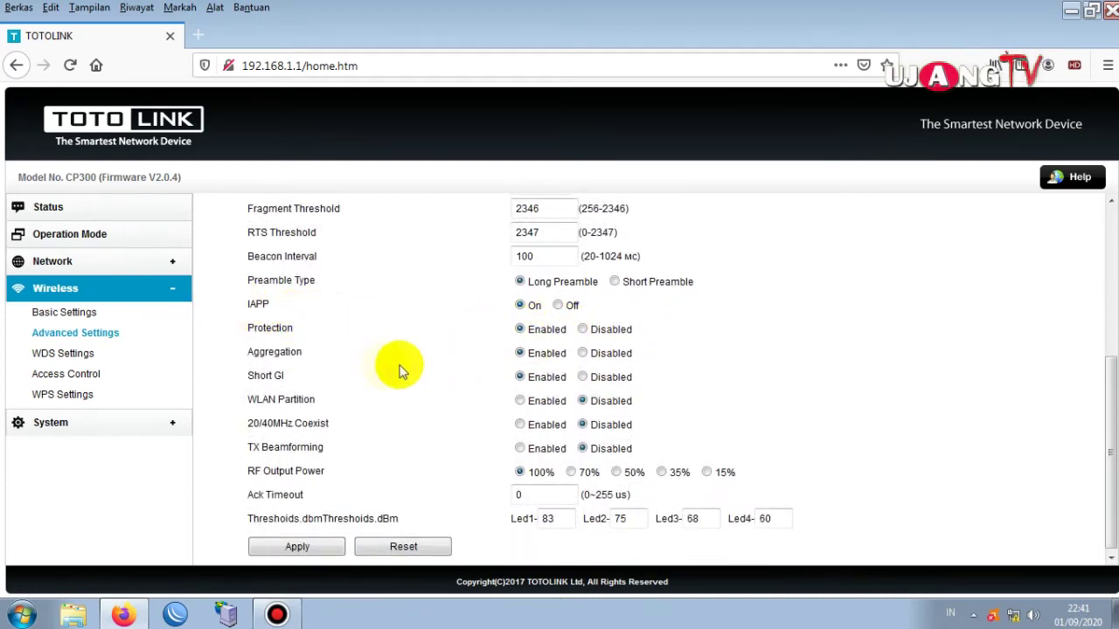
{"action": "scroll", "coordinate": [568, 374], "scroll_direction": "down", "scroll_amount": 1}
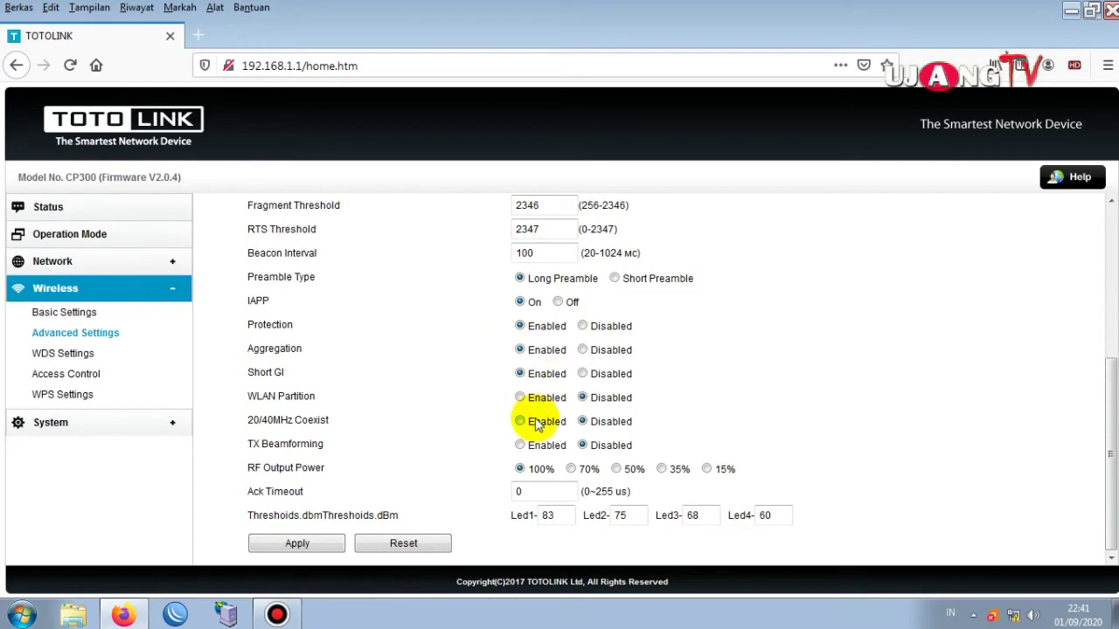
{"action": "scroll", "coordinate": [575, 429], "scroll_direction": "up", "scroll_amount": 5}
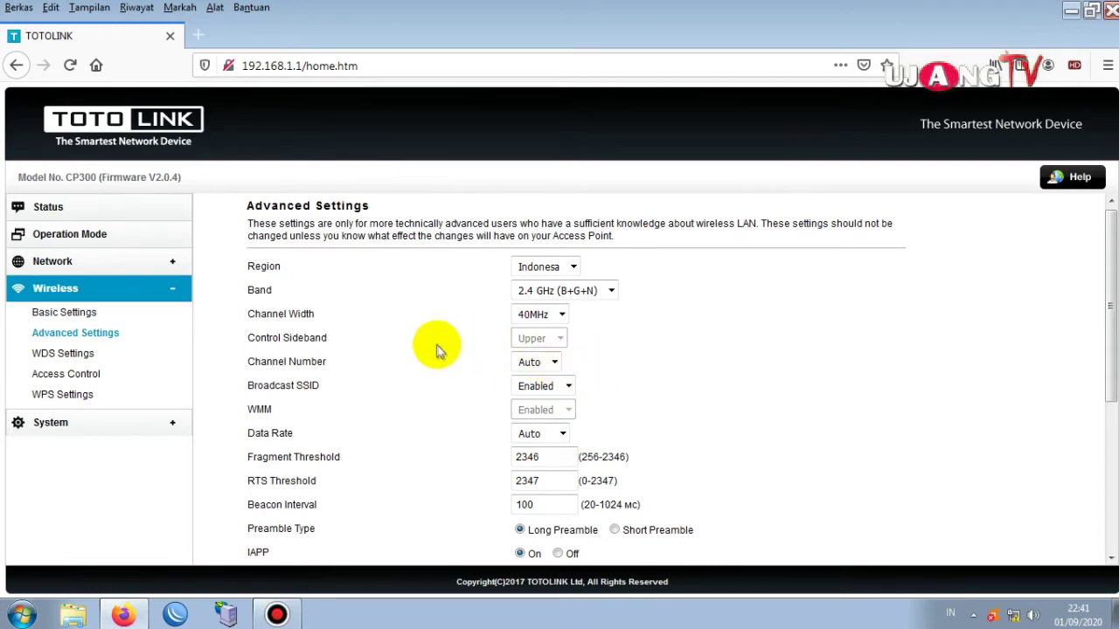
{"action": "scroll", "coordinate": [463, 399], "scroll_direction": "down", "scroll_amount": 5}
{"action": "left_click", "coordinate": [45, 354]}
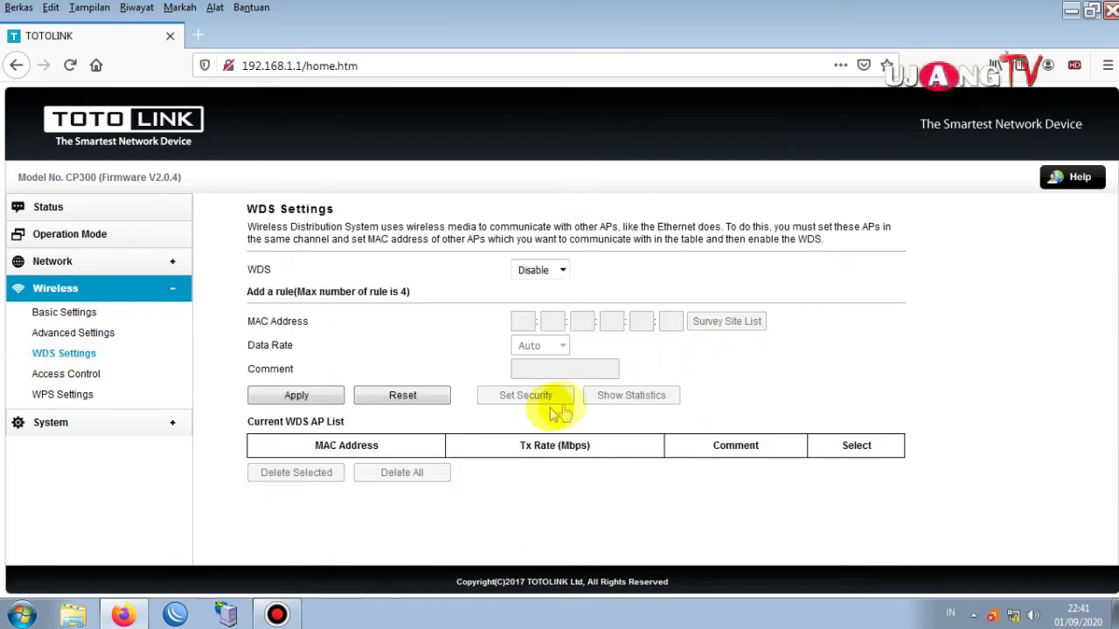
Set WPS to Disabled on the Access Control WPS Settings page, then expand the System menu.
{"action": "left_click", "coordinate": [52, 373]}
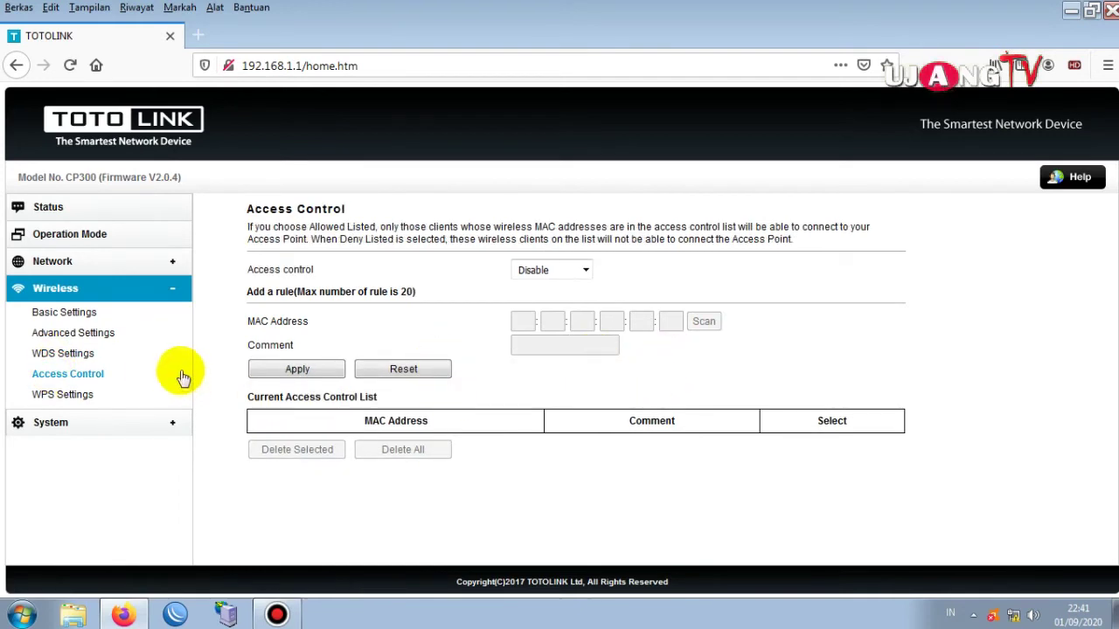
{"action": "left_click", "coordinate": [59, 396]}
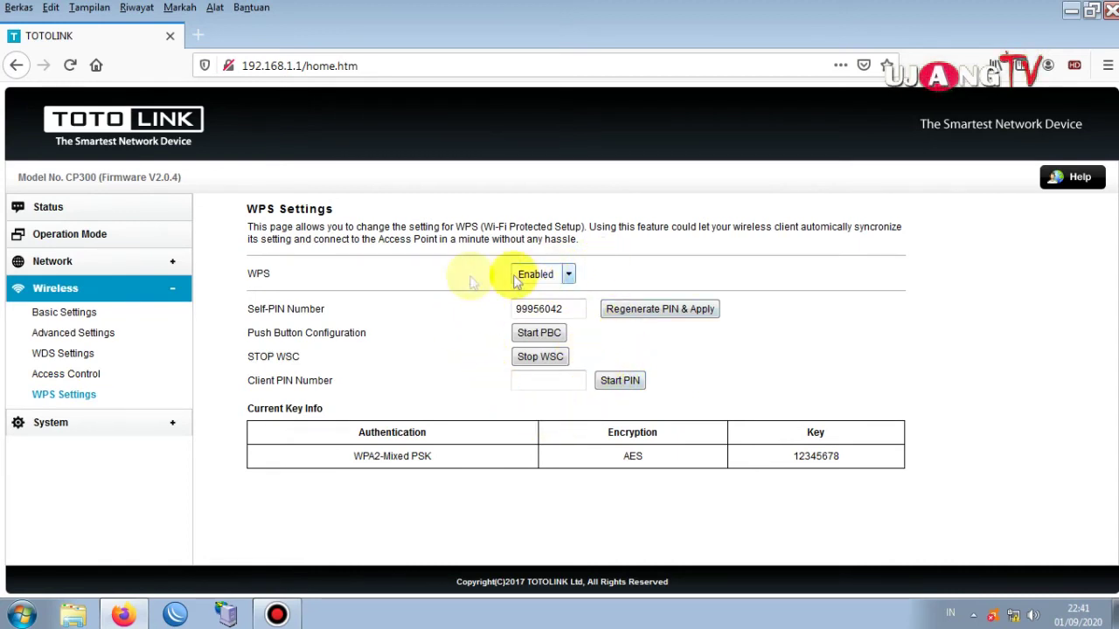
{"action": "left_click", "coordinate": [568, 274]}
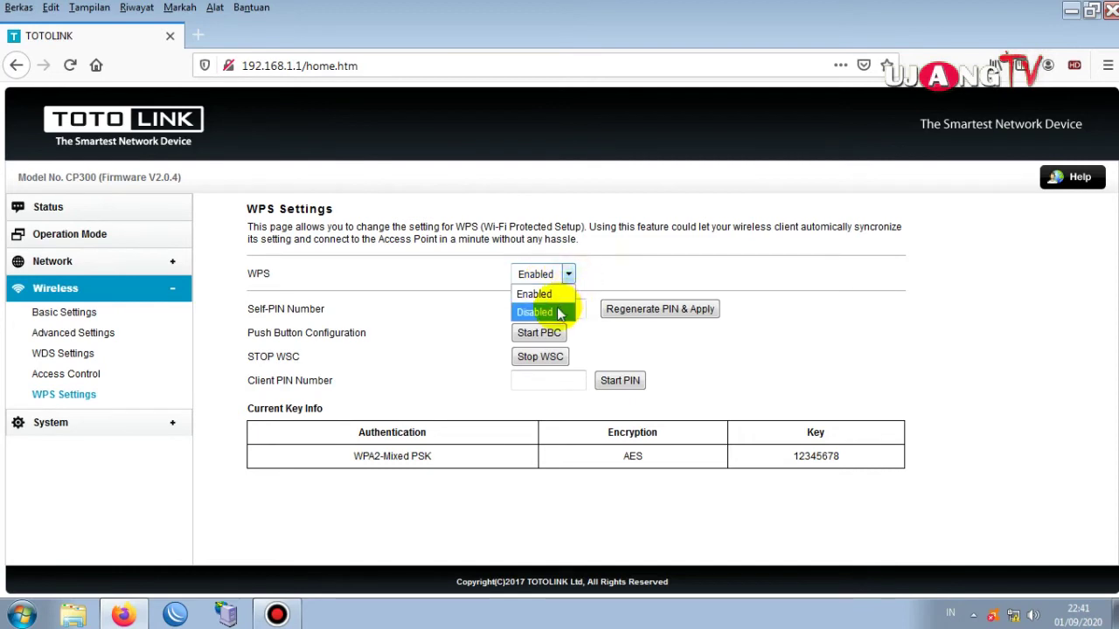
{"action": "left_click", "coordinate": [559, 313]}
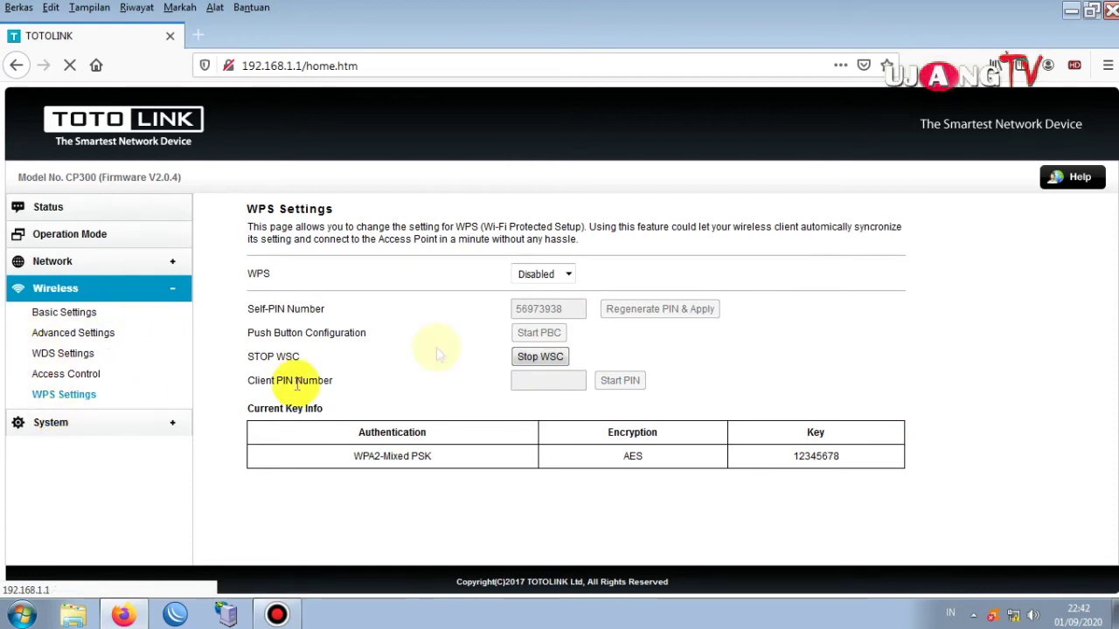
{"action": "left_click", "coordinate": [70, 428]}
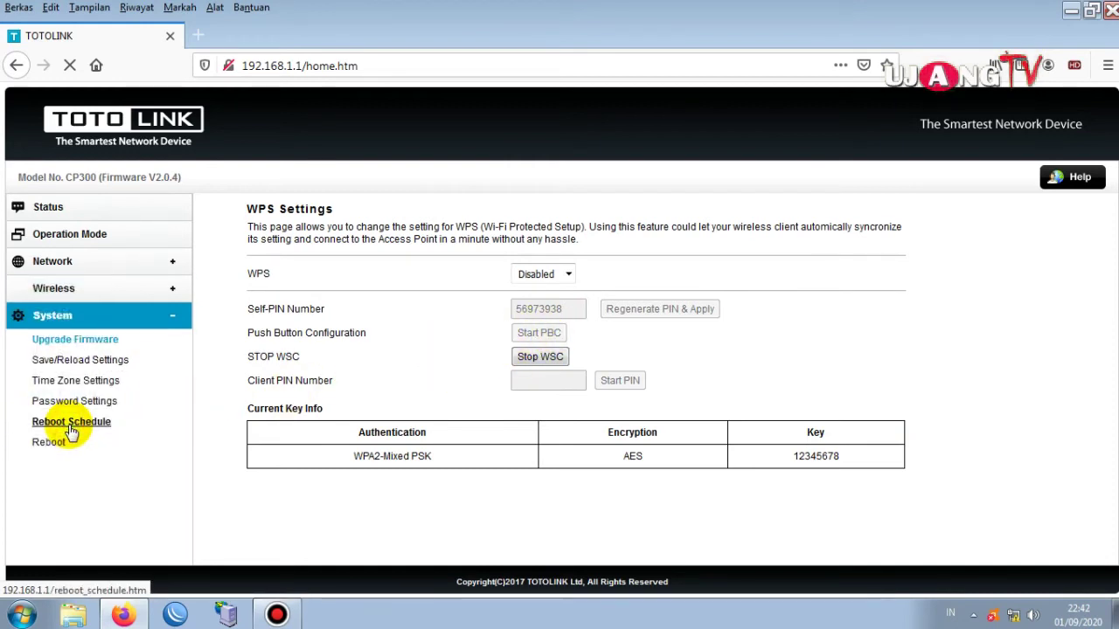
Browse the Upgrade Firmware, Save/Reload Settings and Time Zone pages, then open Password Settings.
{"action": "left_click", "coordinate": [75, 363]}
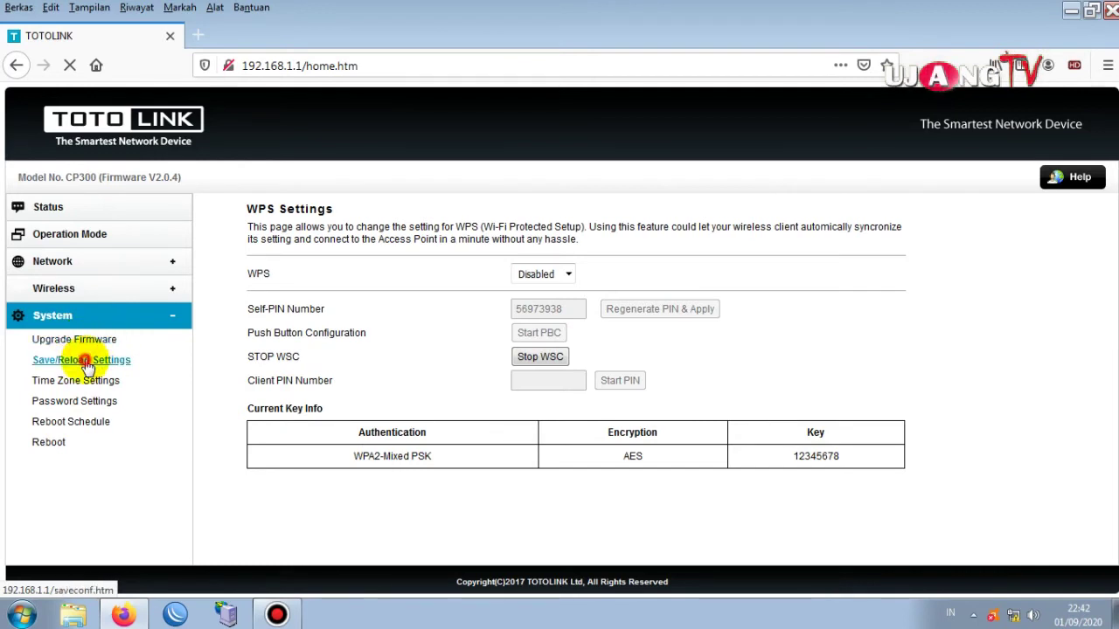
{"action": "left_click", "coordinate": [75, 339]}
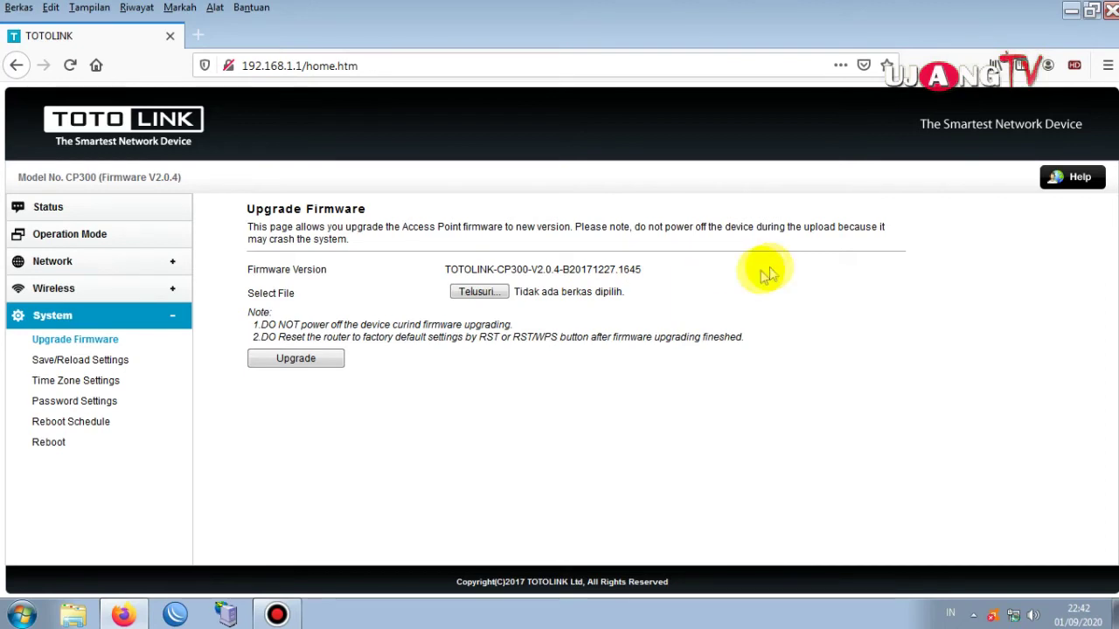
{"action": "left_click", "coordinate": [74, 368]}
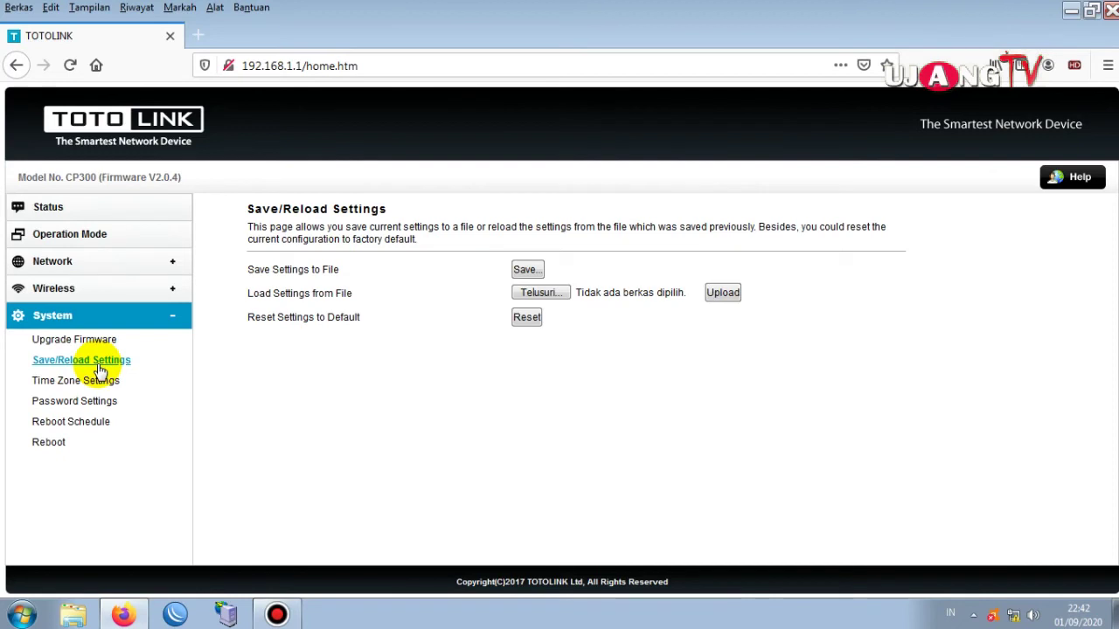
{"action": "left_click", "coordinate": [71, 385]}
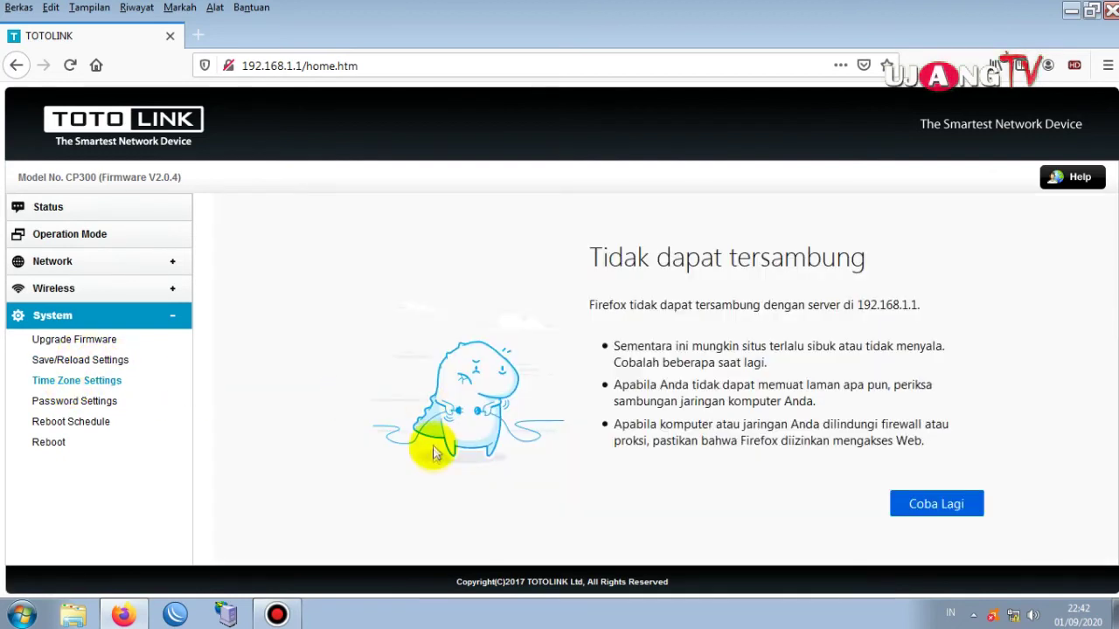
{"action": "left_click", "coordinate": [105, 382]}
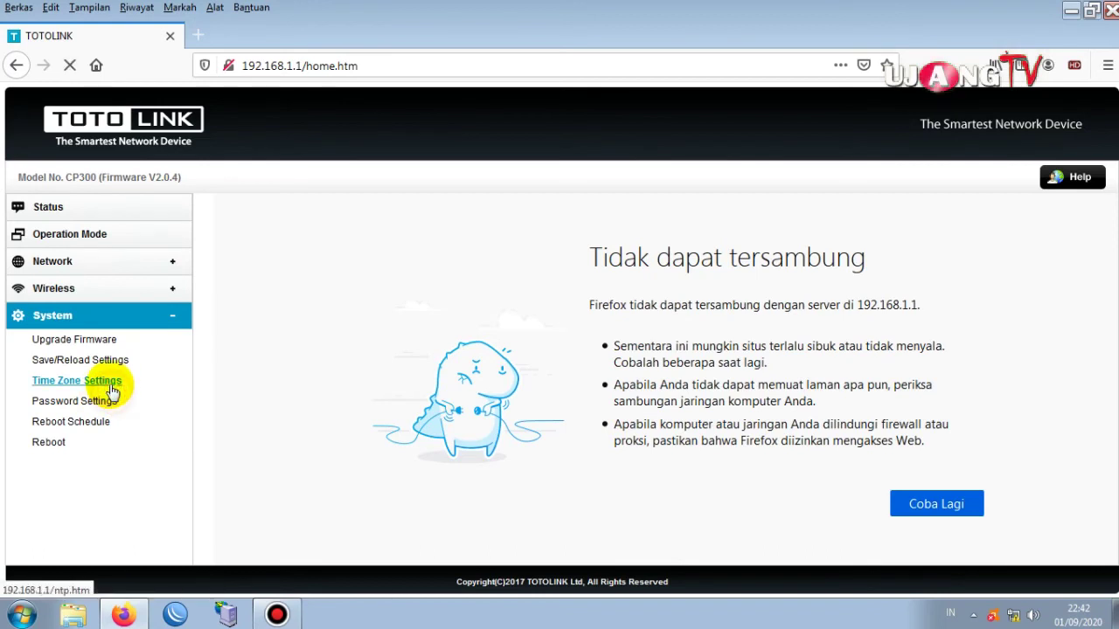
{"action": "left_click", "coordinate": [91, 405]}
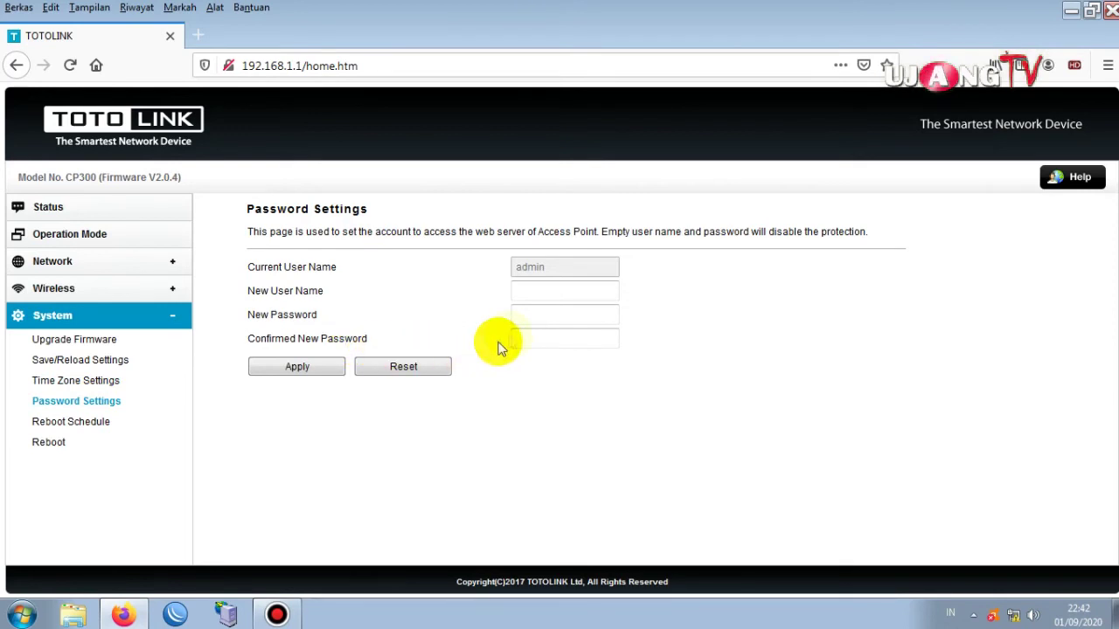
Enter a new admin user name and password with confirmation, and apply the new credentials.
{"action": "left_click", "coordinate": [554, 289]}
{"action": "type", "text": "admin"}
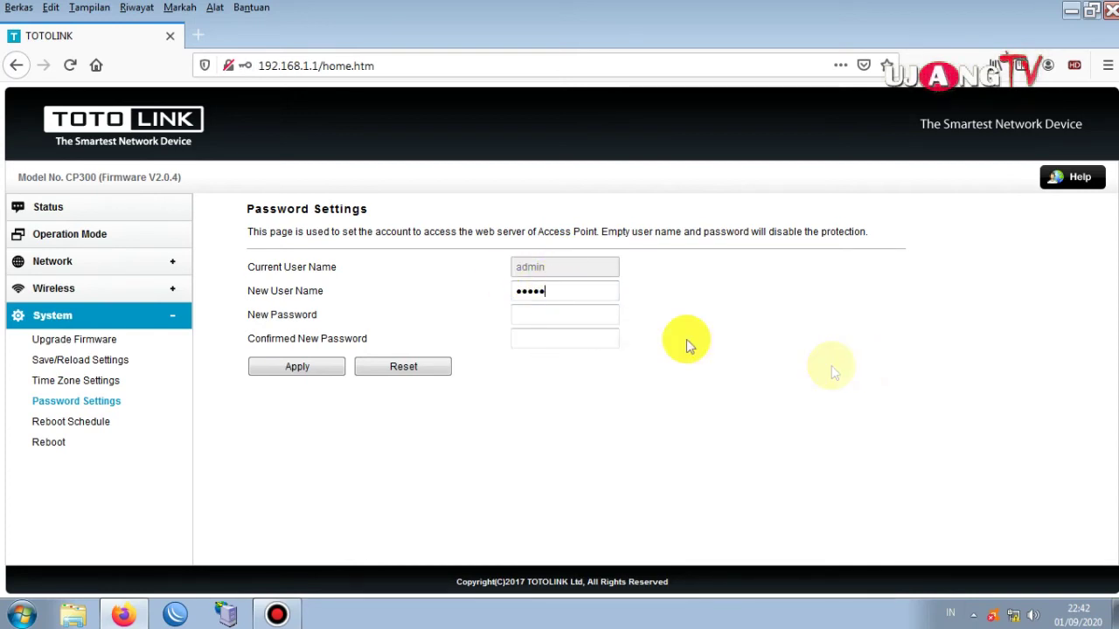
{"action": "left_click", "coordinate": [587, 310]}
{"action": "type", "text": "a"}
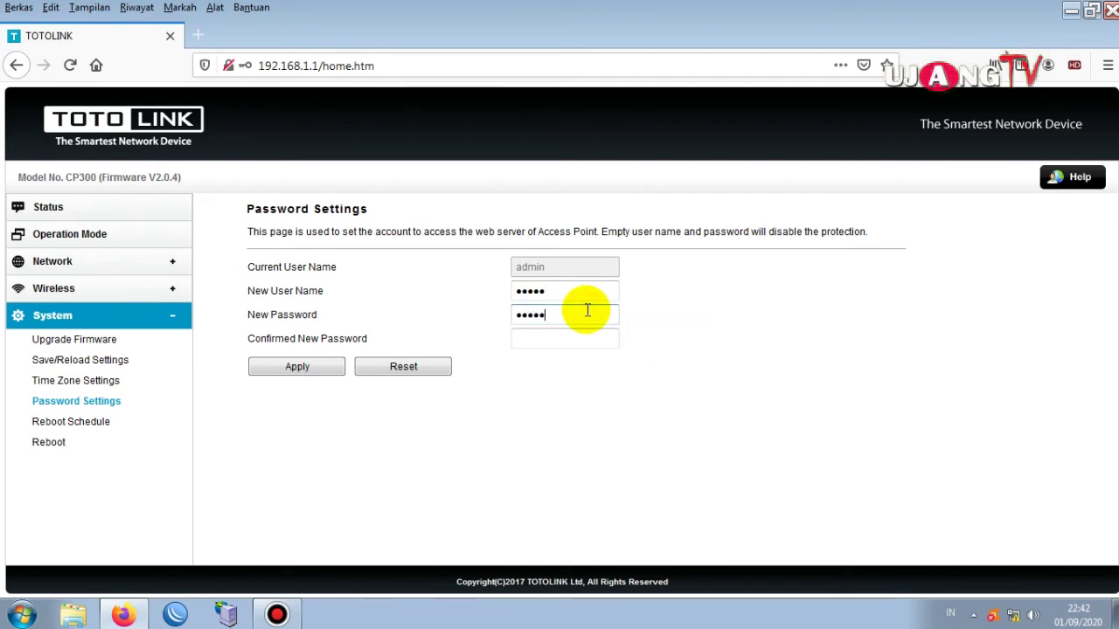
{"action": "left_click", "coordinate": [524, 338]}
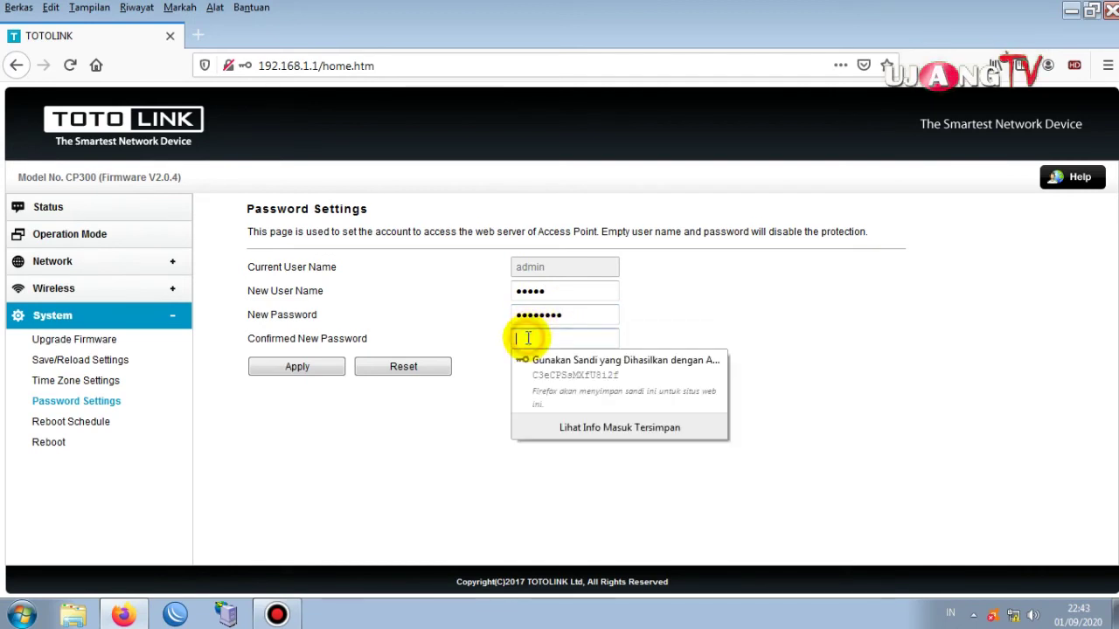
{"action": "type", "text": "admin1234"}
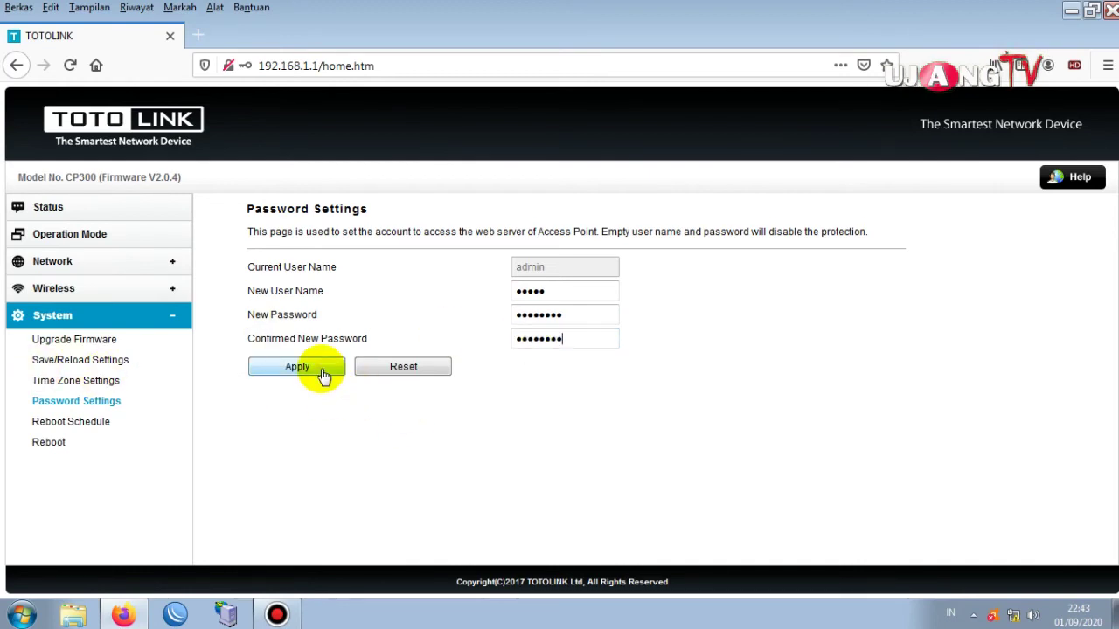
{"action": "left_click", "coordinate": [323, 372]}
{"action": "left_click", "coordinate": [86, 423]}
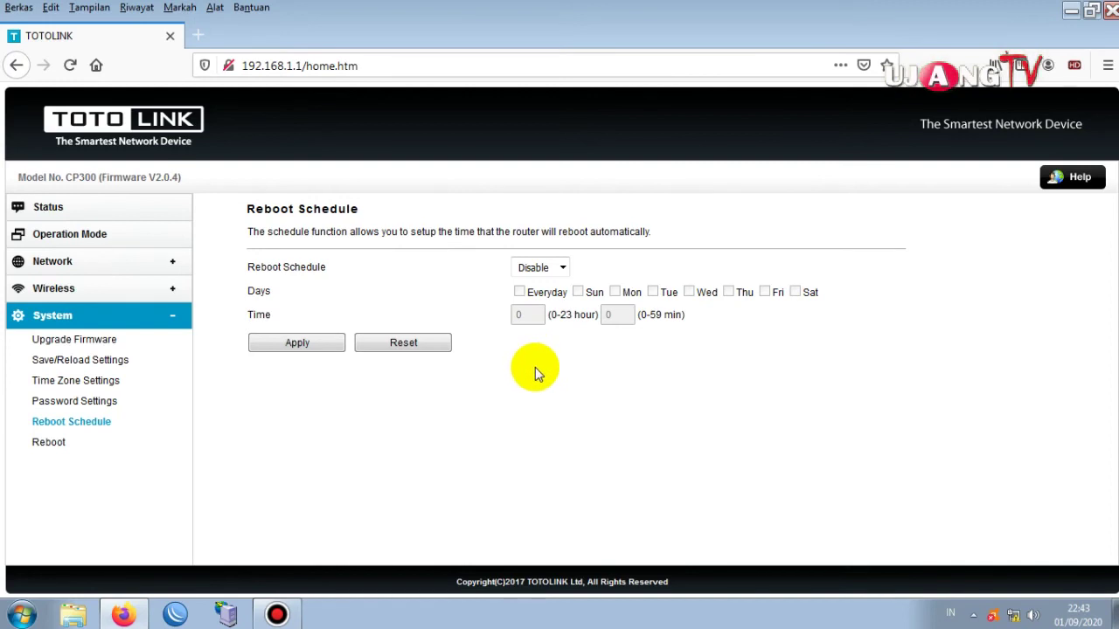
View the Reboot page, then check the Status page showing SSID ujang net and WPA2 Mixed.
{"action": "left_click", "coordinate": [61, 449]}
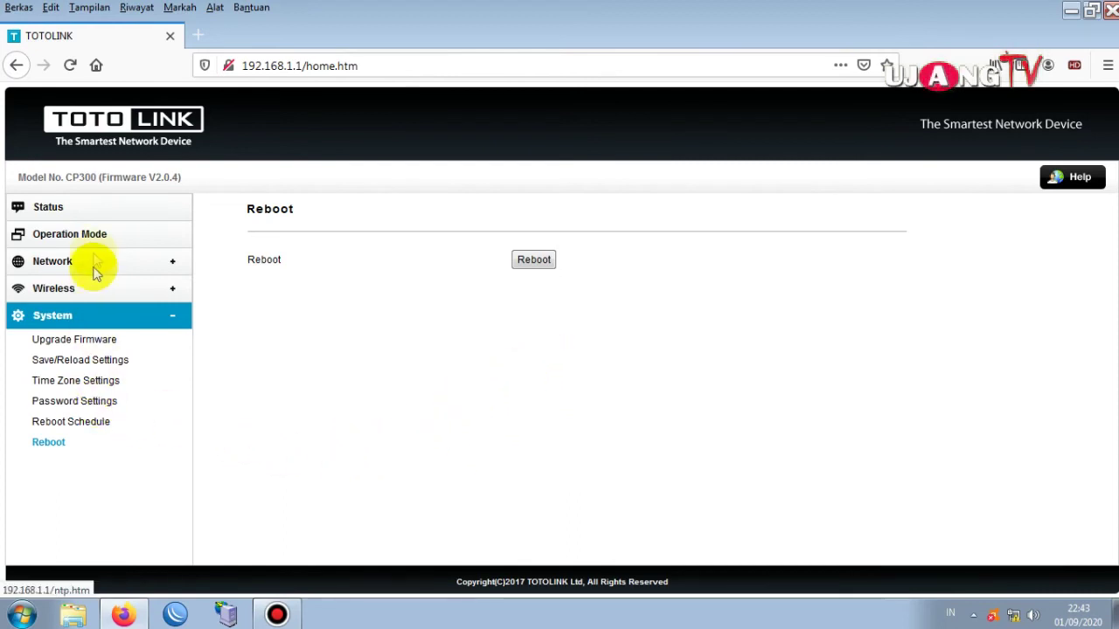
{"action": "left_click", "coordinate": [66, 208]}
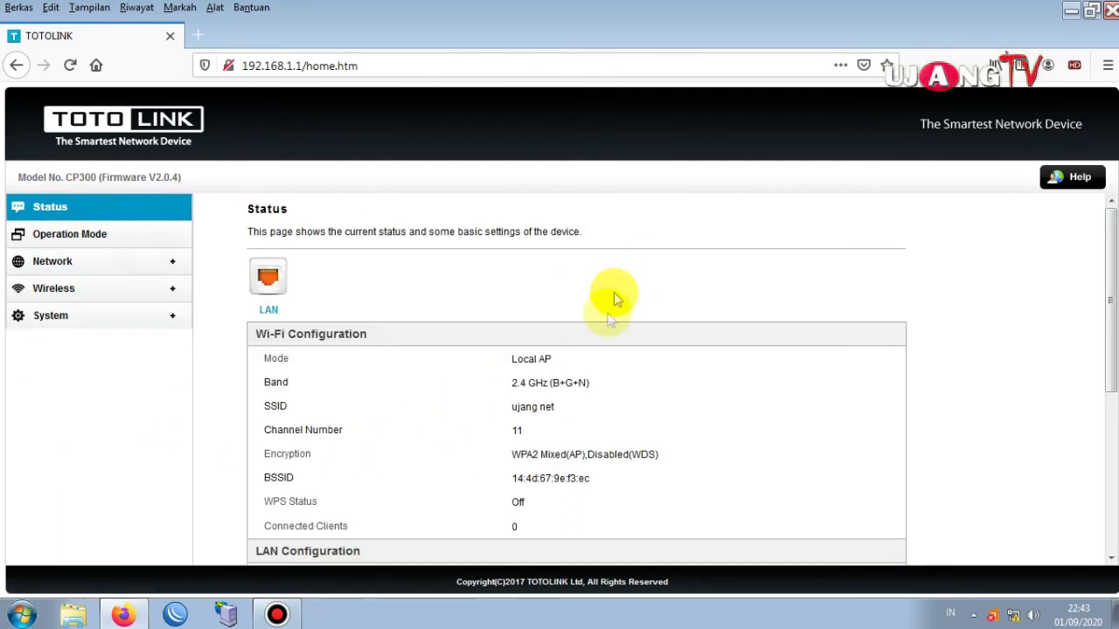